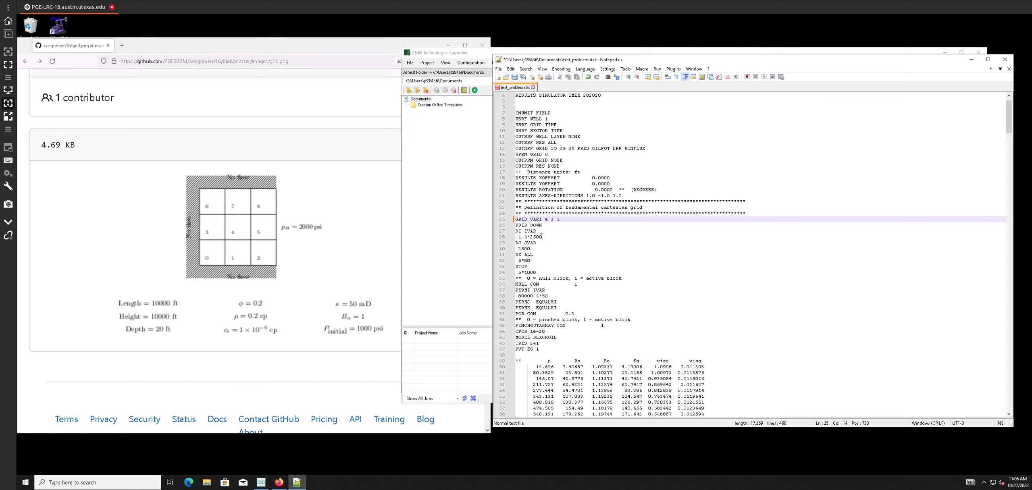
# - Change the DI IVAR block widths in the grid definition to "3*3333.33 1"
pyautogui.click(542, 237)
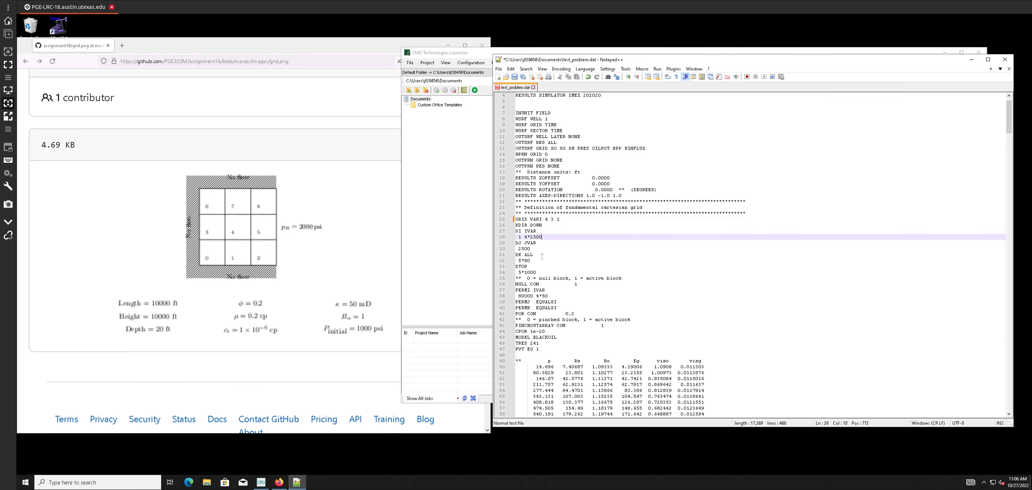
pyautogui.press('BackSpace')
pyautogui.press('BackSpace')
pyautogui.press('BackSpace')
pyautogui.write('.33')
# - Change the DJ JVAR block widths to "3*3333.33"
pyautogui.click(538, 250)
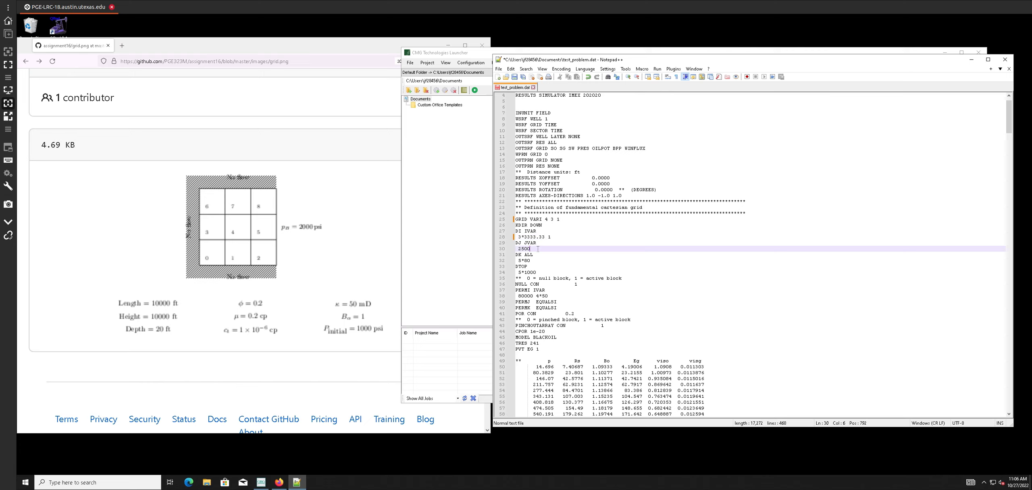
pyautogui.press('BackSpace')
pyautogui.press('BackSpace')
pyautogui.press('BackSpace')
pyautogui.write('3*3333.3')
# - Set the DK ALL thickness entry to 12*20 and the DTOP depth entry to 12*1000
pyautogui.click(521, 260)
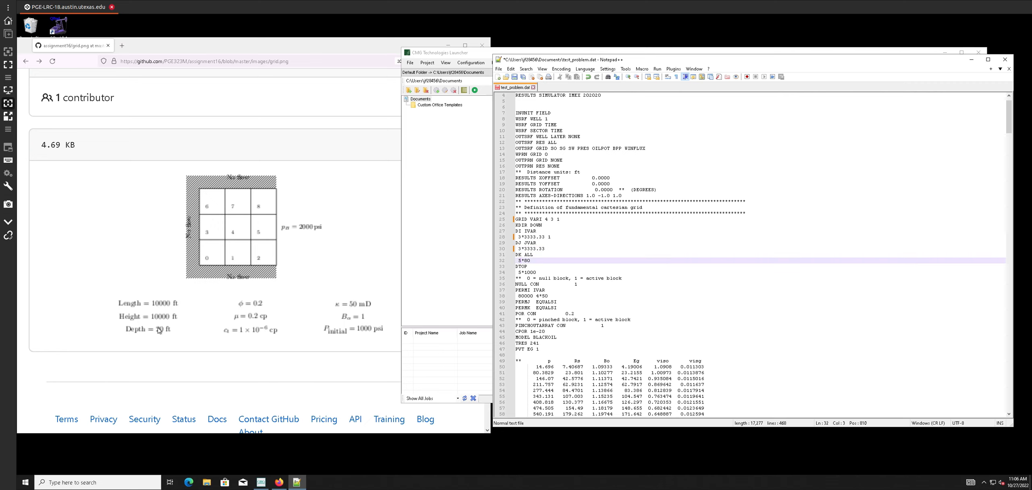
pyautogui.press('BackSpace')
pyautogui.write('12')
pyautogui.click(522, 272)
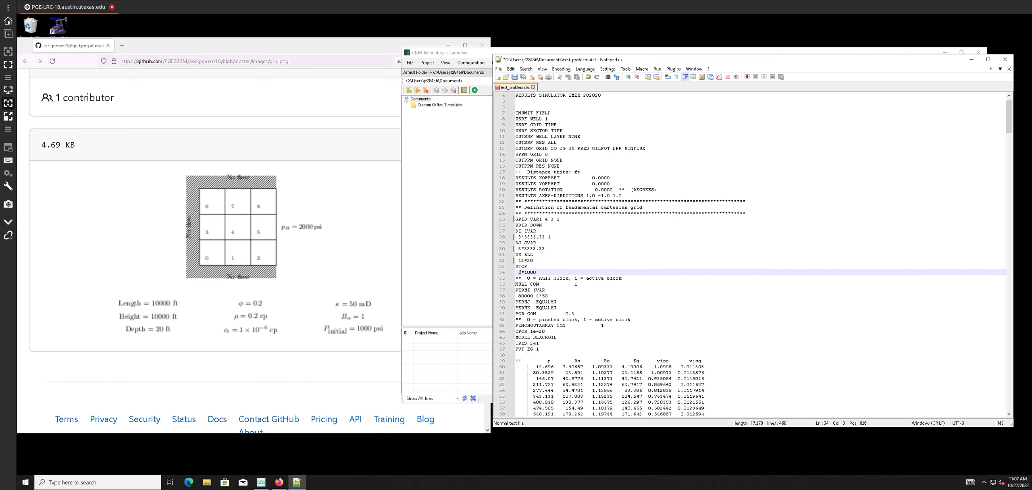
pyautogui.write('12')
# - Remove IVAR from the PERMI keyword and set its values to "3*50 80000 3*50 80000 3*50 80000"
pyautogui.click(549, 290)
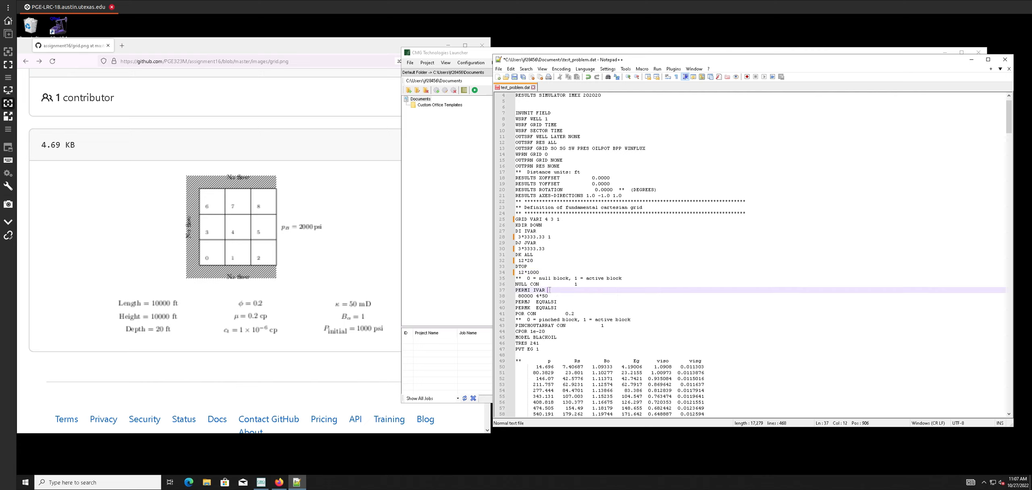
pyautogui.press('BackSpace')
pyautogui.press('BackSpace')
pyautogui.press('BackSpace')
pyautogui.click(518, 296)
pyautogui.write('3')
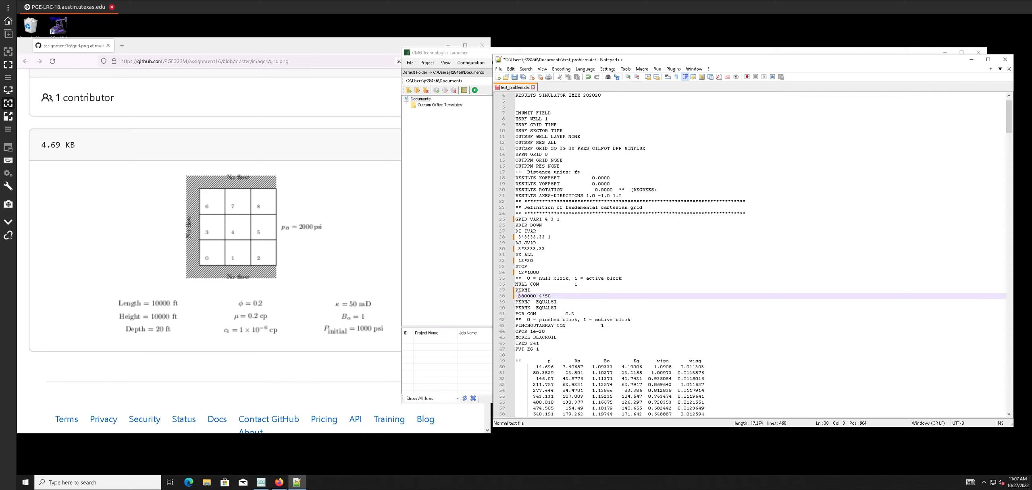
pyautogui.press('BackSpace')
pyautogui.write('*50')
pyautogui.press('End')
pyautogui.press('BackSpace')
pyautogui.write('3*50 80000 3*50 800')
# - Replace EQUALSI on the PERMJ line with the constant "CON 50"
pyautogui.click(556, 302)
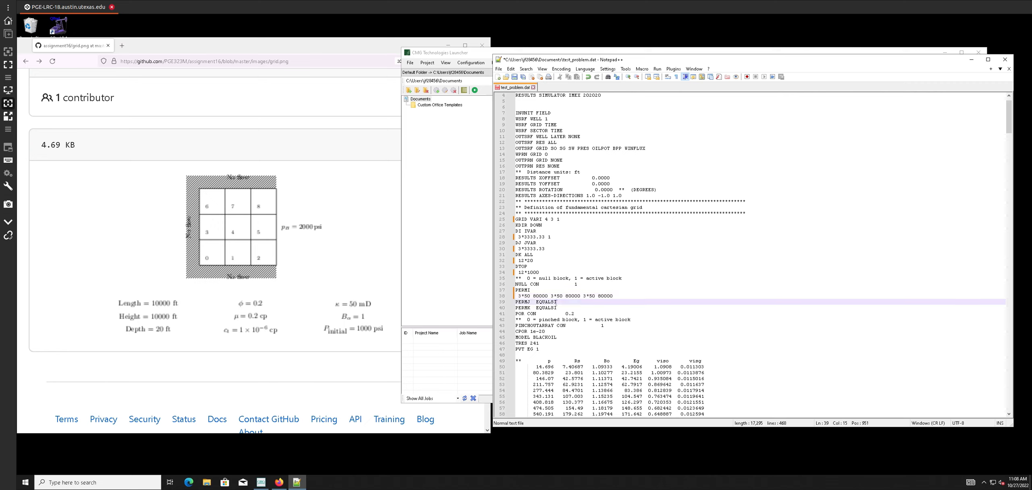
pyautogui.press('BackSpace')
pyautogui.press('BackSpace')
pyautogui.press('BackSpace')
pyautogui.press('BackSpace')
pyautogui.press('BackSpace')
pyautogui.press('BackSpace')
pyautogui.write('CON')
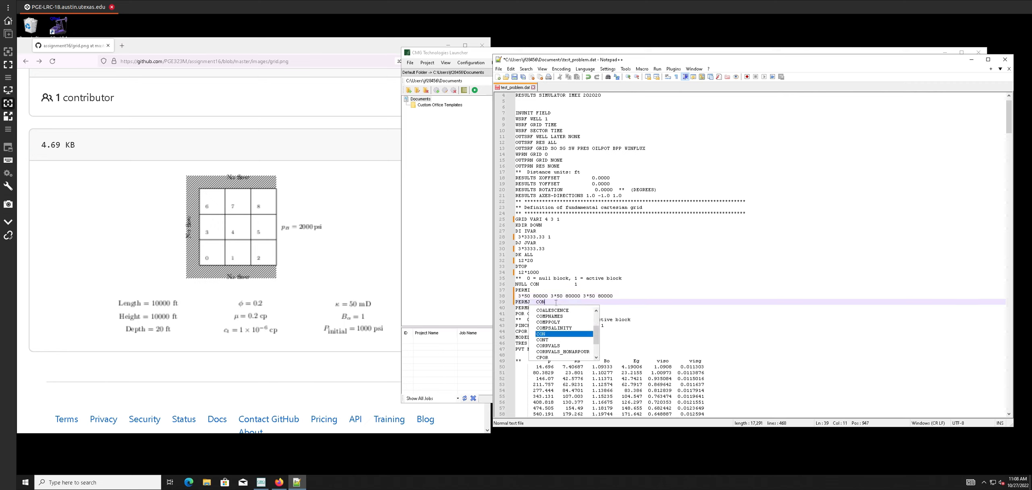
pyautogui.write(' 50')
# - Replace EQUALSI on the PERMK line with the constant "CON 50"
pyautogui.click(555, 308)
pyautogui.press('BackSpace')
pyautogui.press('BackSpace')
pyautogui.press('BackSpace')
pyautogui.press('BackSpace')
pyautogui.press('BackSpace')
pyautogui.press('BackSpace')
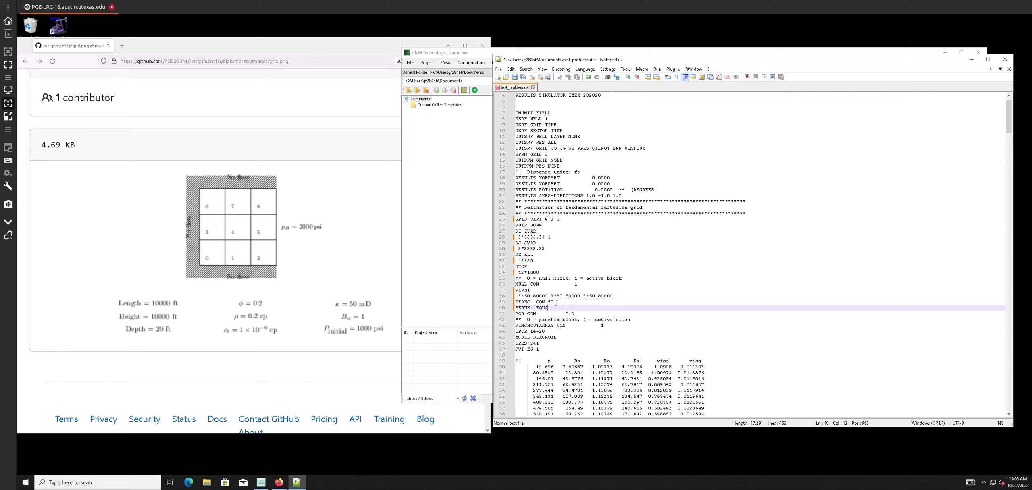
pyautogui.write('CON')
# - Save the edited input deck in Documents under the new name test_problem_2d and close the text editor
pyautogui.click(498, 69)
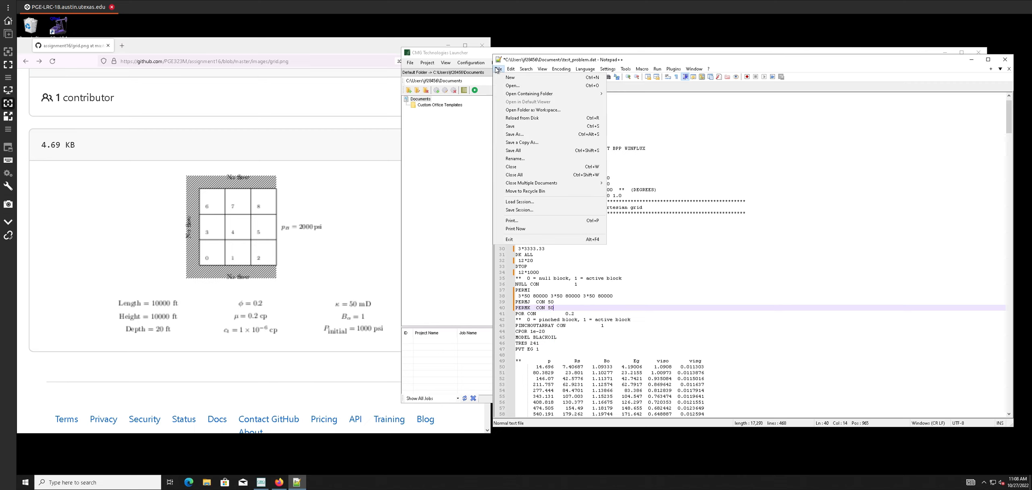
pyautogui.click(523, 136)
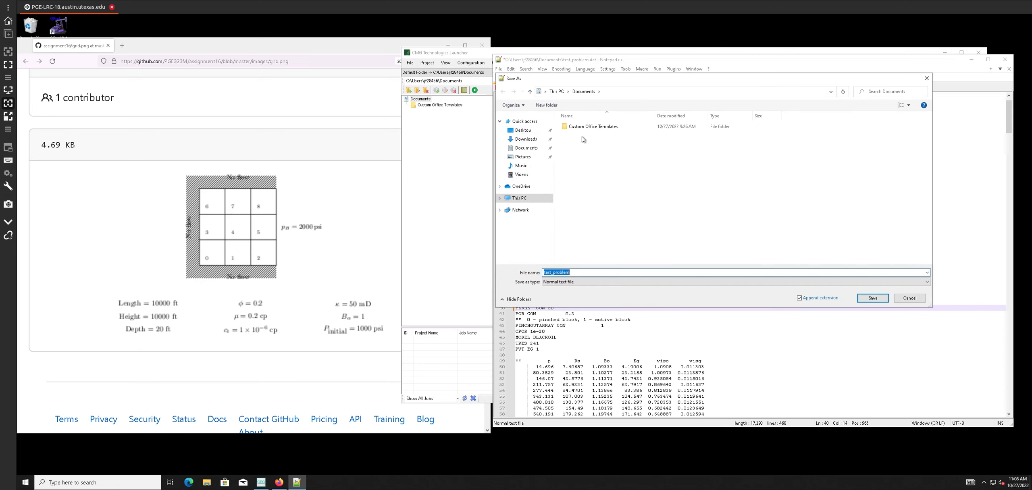
pyautogui.click(573, 272)
pyautogui.click(868, 299)
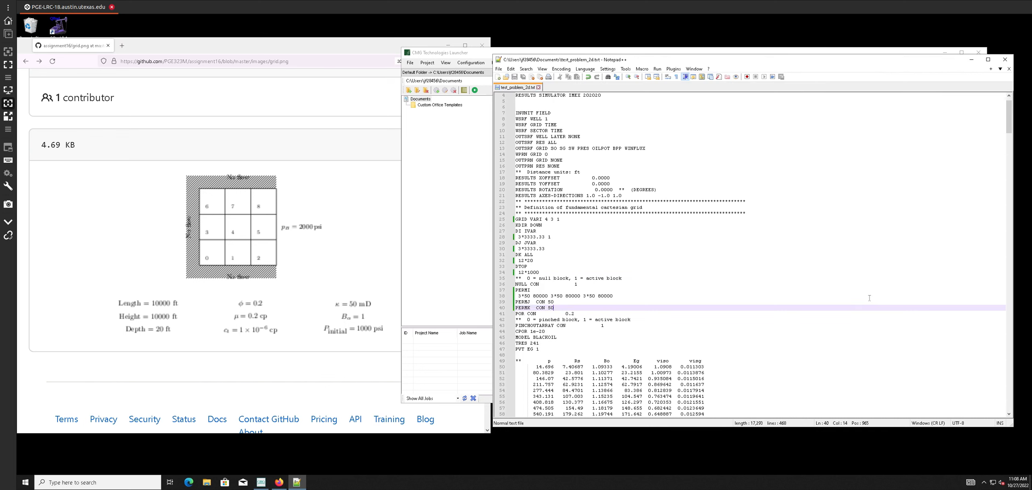
pyautogui.click(976, 61)
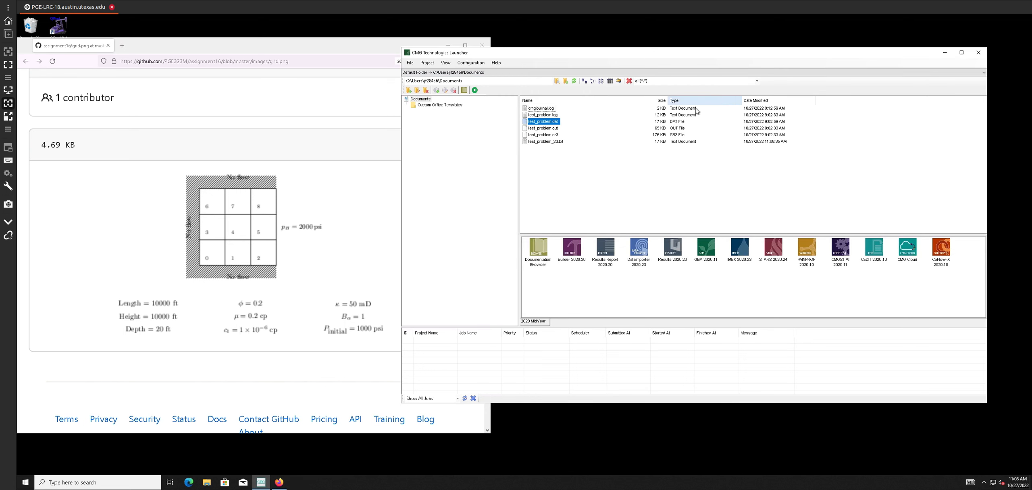
# - Change the extension of test_problem_2d.txt to .dat in the CMG Launcher and open the file in Builder
pyautogui.click(564, 141)
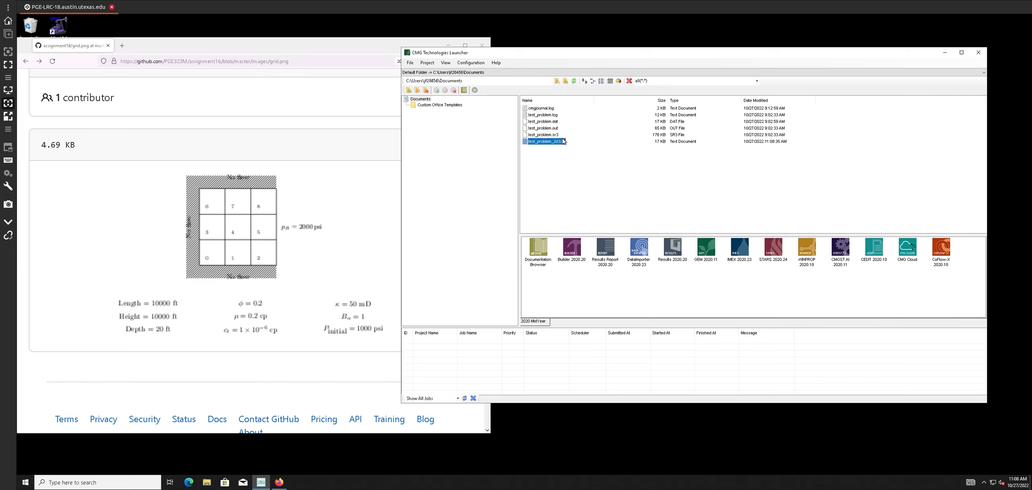
pyautogui.click(542, 144)
pyautogui.click(540, 141)
pyautogui.press('BackSpace')
pyautogui.press('BackSpace')
pyautogui.write('dat')
pyautogui.press('Return')
pyautogui.doubleClick(574, 249)
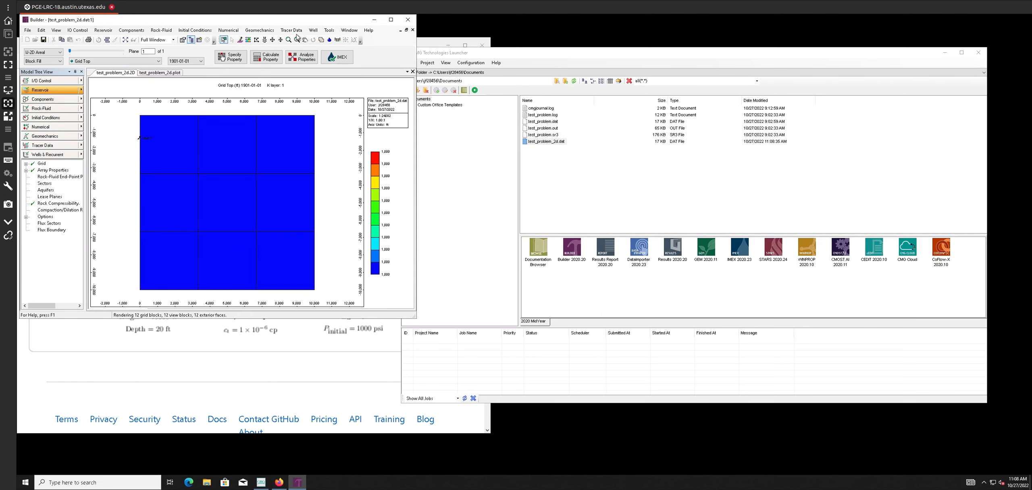
pyautogui.moveTo(295, 21); pyautogui.dragTo(622, 90)
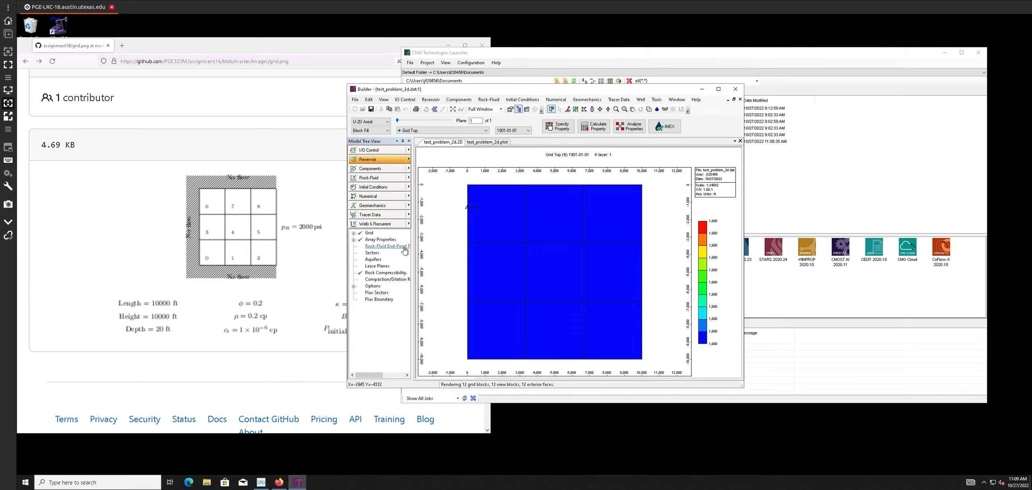
# - Change Well-1's perforated block address to 4 1 1 in its 1901-01-01 completion data
pyautogui.click(391, 226)
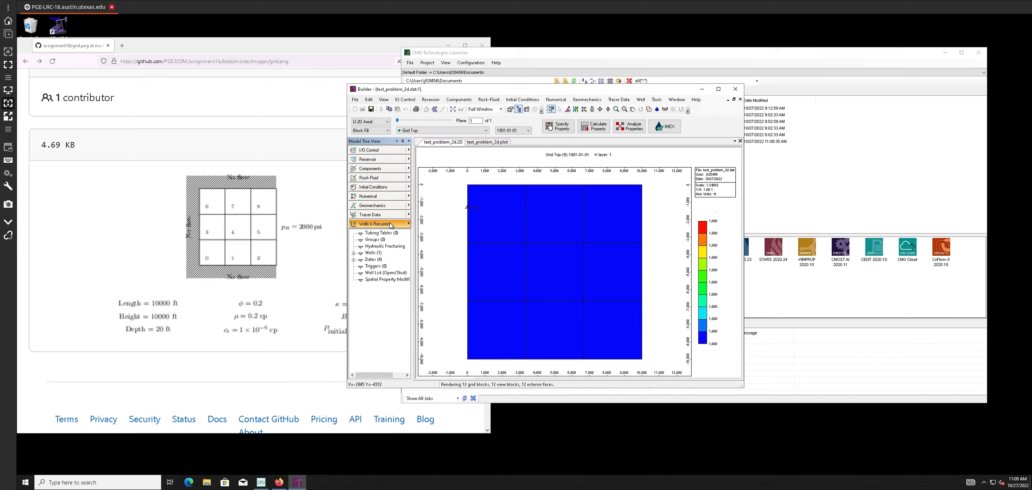
pyautogui.click(354, 253)
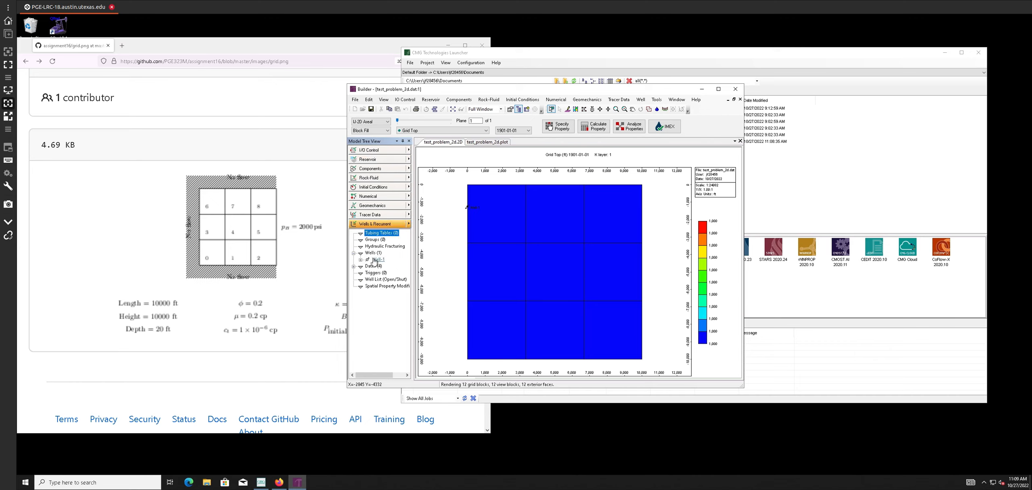
pyautogui.click(361, 260)
pyautogui.doubleClick(388, 267)
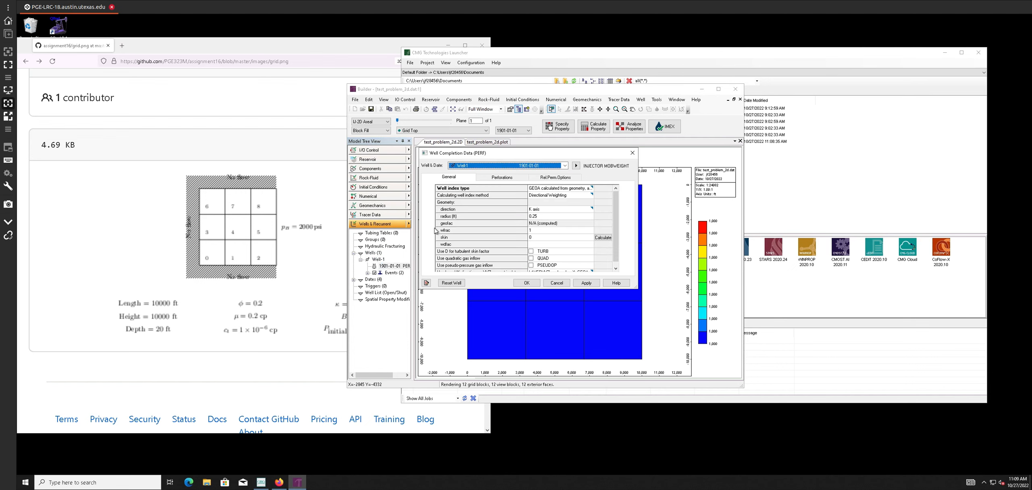
pyautogui.click(493, 179)
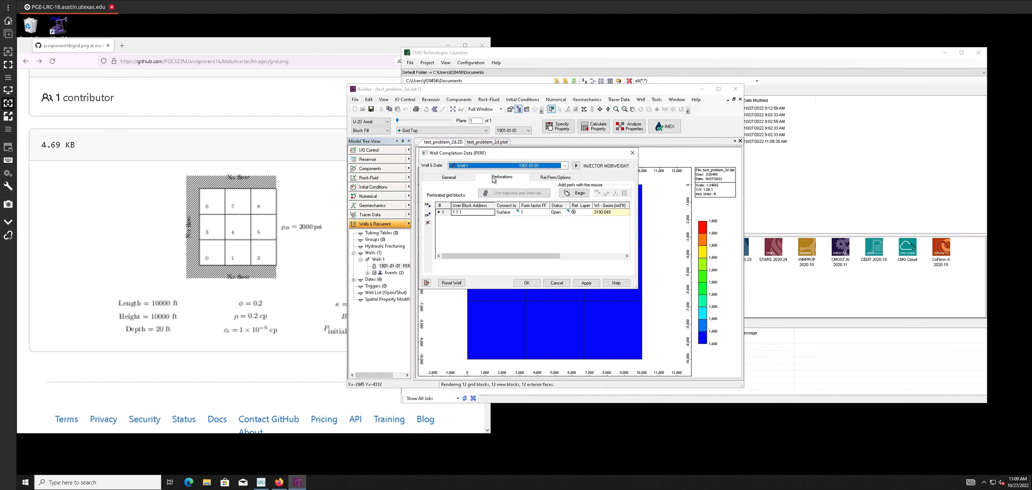
pyautogui.click(454, 215)
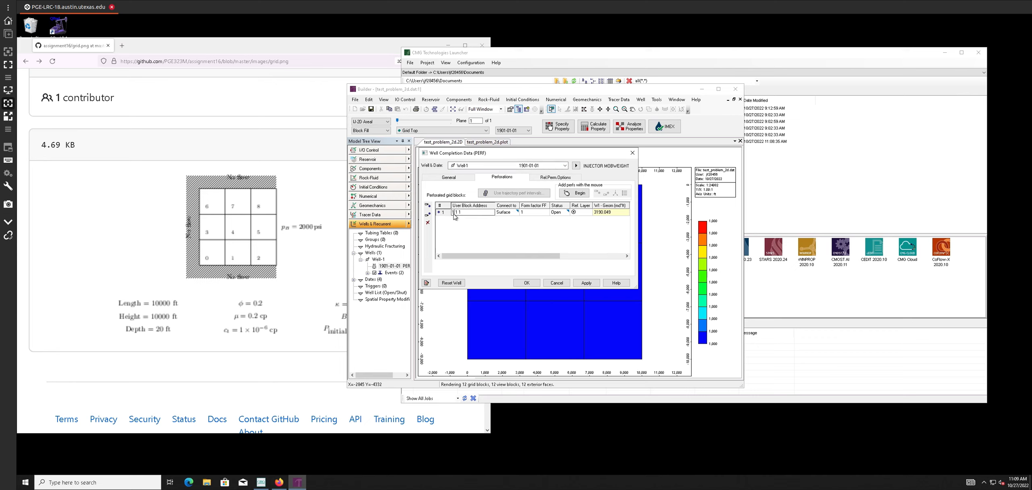
pyautogui.press('BackSpace')
pyautogui.write('4')
pyautogui.click(526, 283)
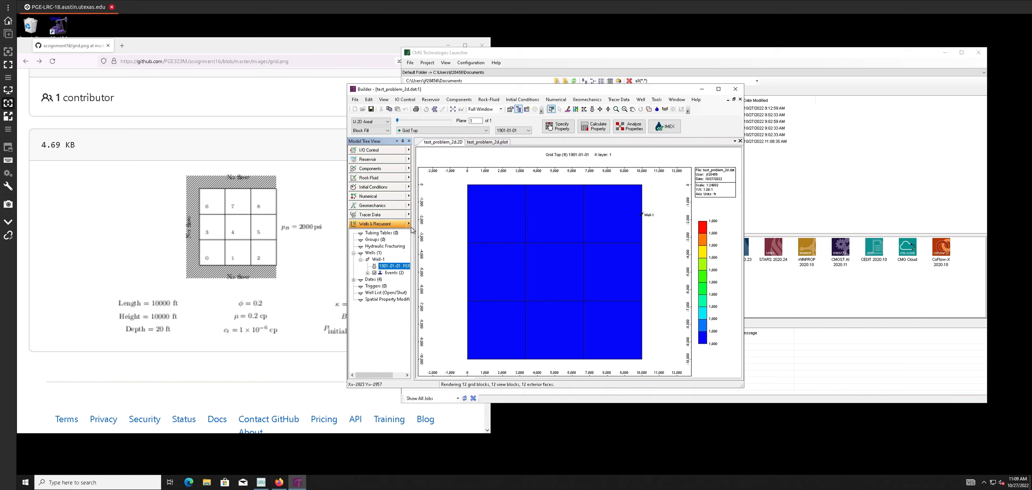
# - Start a new well named Well-2 with the type INJECTOR MOBWEIGHT
pyautogui.click(408, 225)
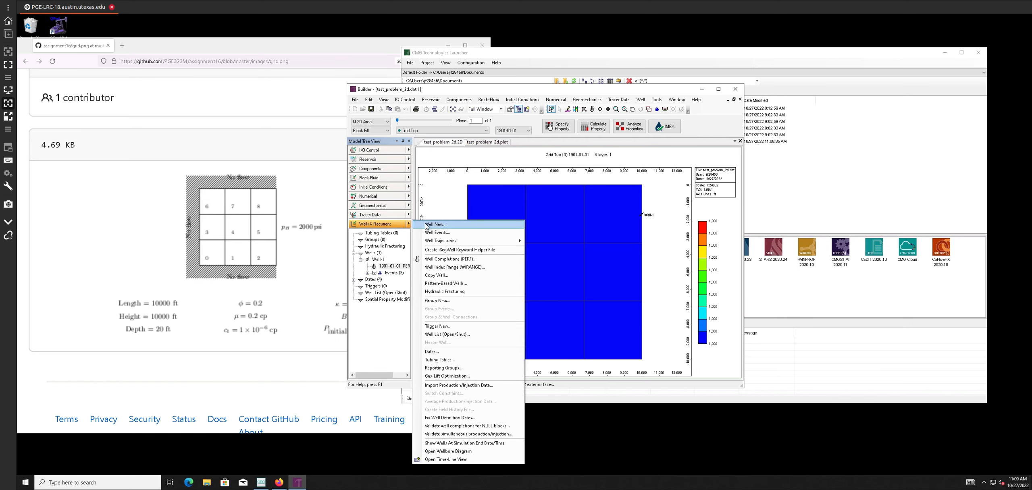
pyautogui.click(427, 225)
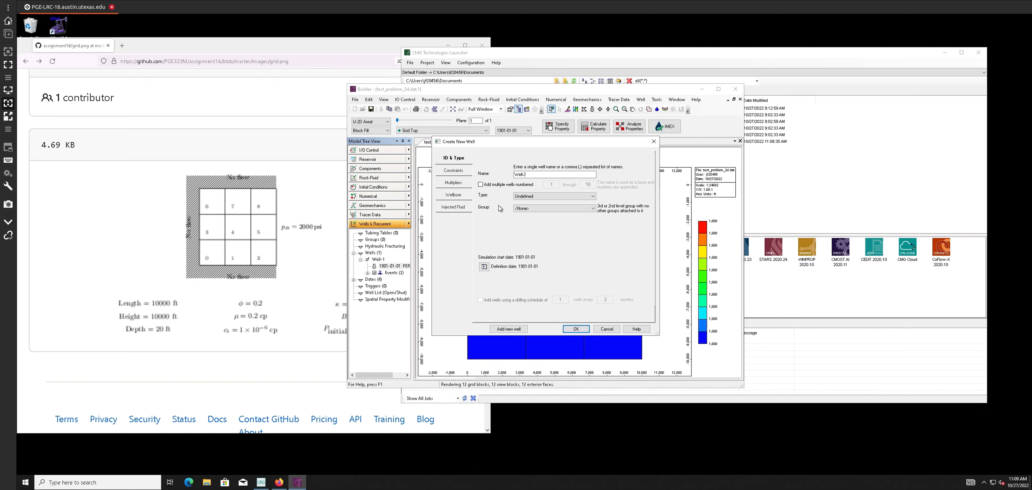
pyautogui.click(529, 196)
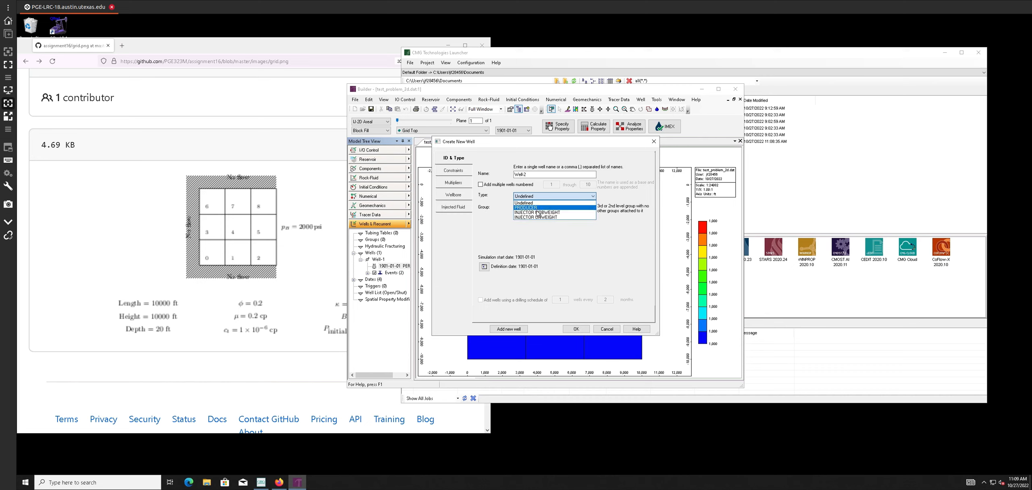
pyautogui.click(538, 213)
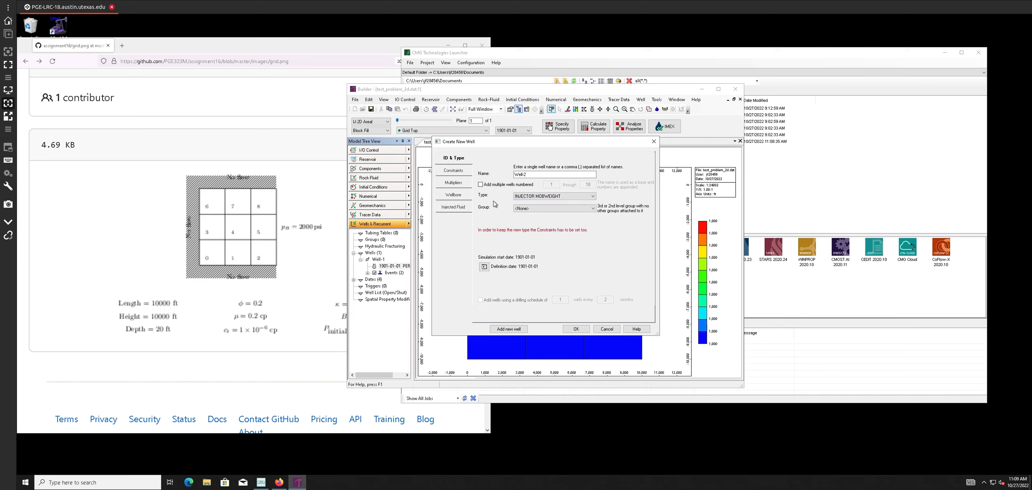
# - Add an OPERATE constraint on Well-2's maximum bottom hole pressure, using the 2000 psi boundary pressure from the problem figure
pyautogui.click(459, 172)
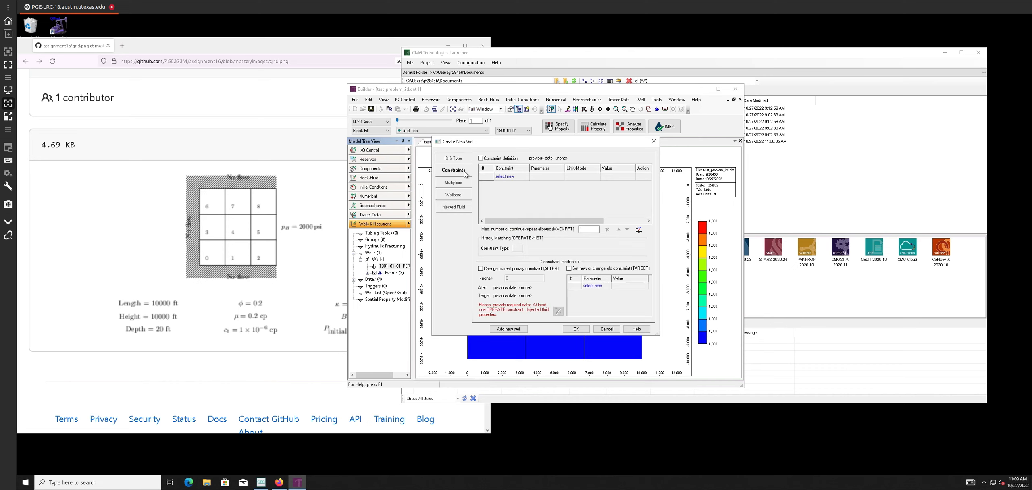
pyautogui.click(481, 159)
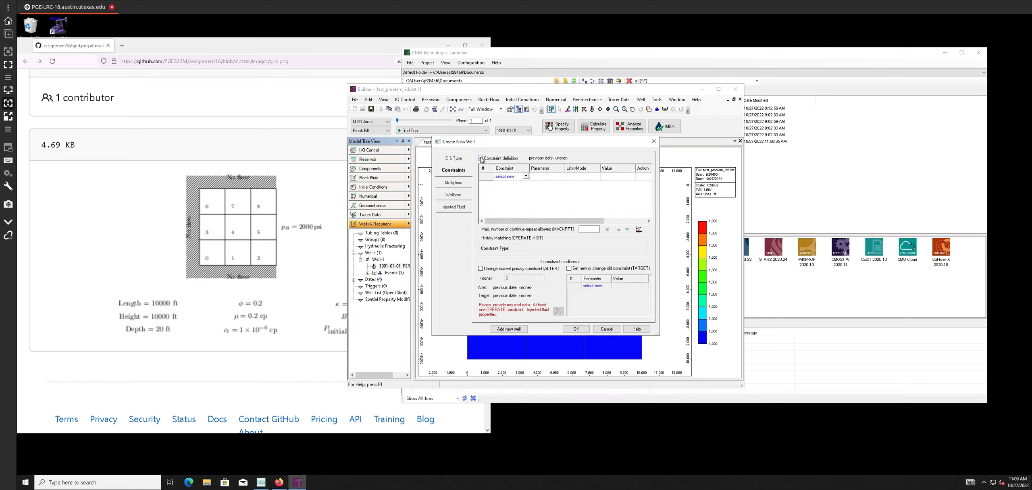
pyautogui.click(526, 177)
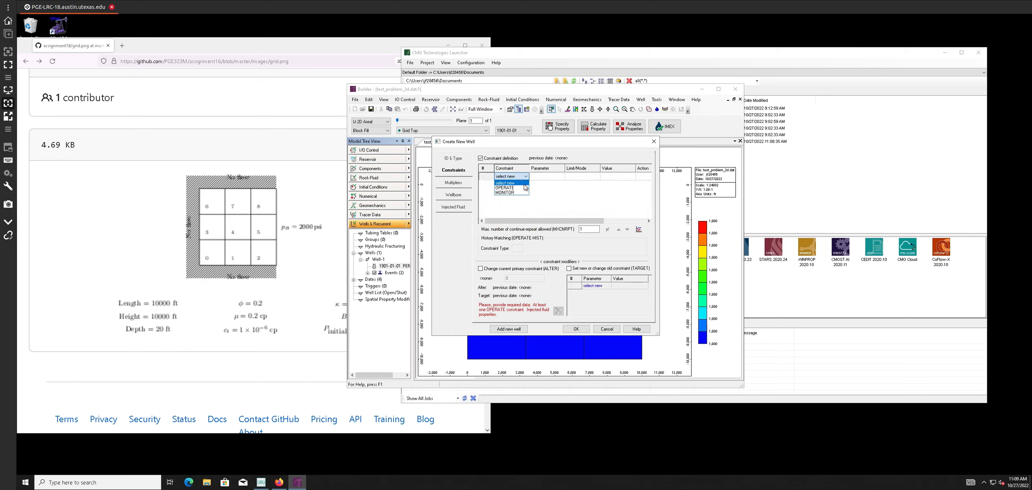
pyautogui.click(526, 187)
pyautogui.click(526, 177)
pyautogui.click(524, 188)
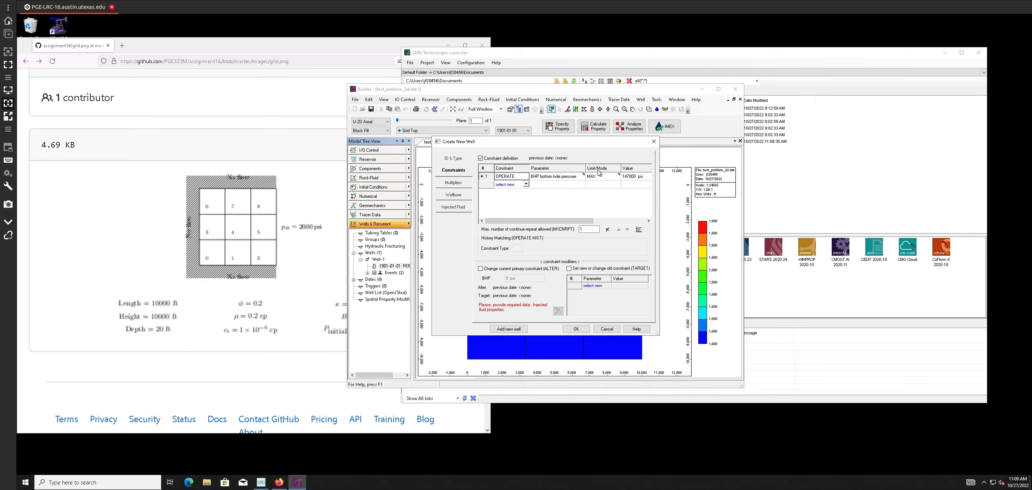
pyautogui.click(632, 177)
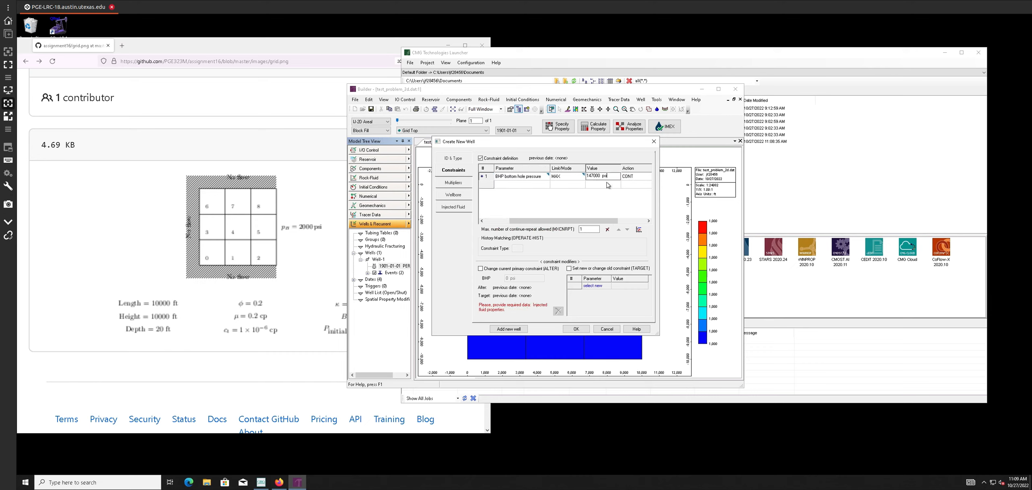
pyautogui.press('BackSpace')
pyautogui.press('BackSpace')
pyautogui.press('BackSpace')
pyautogui.press('BackSpace')
pyautogui.press('BackSpace')
pyautogui.press('BackSpace')
pyautogui.write('20')
# - Set Well-2's injected fluid to WATER and create the well
pyautogui.click(467, 208)
pyautogui.click(533, 164)
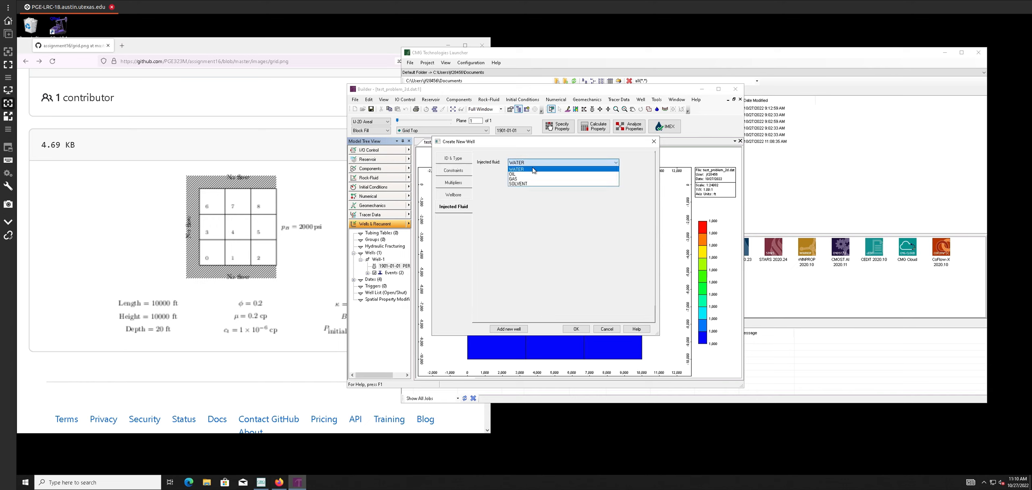
pyautogui.click(534, 170)
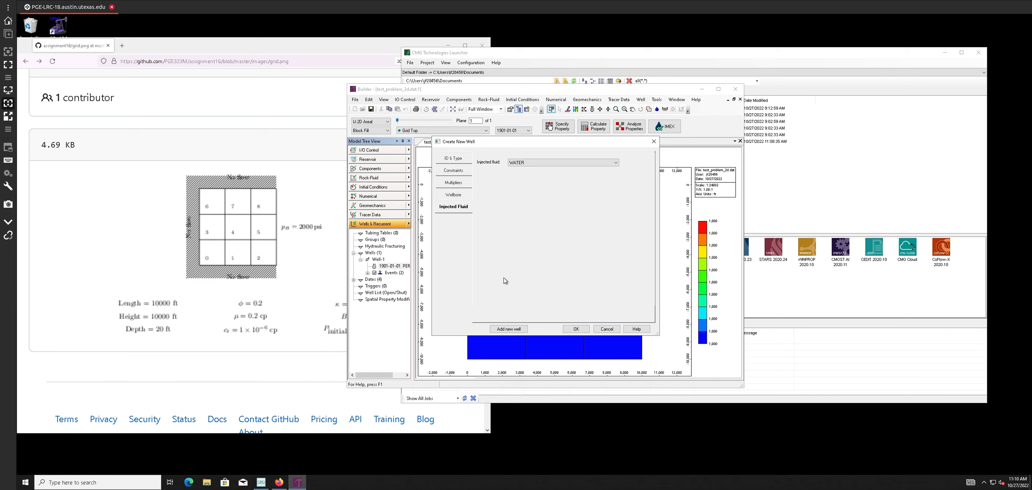
pyautogui.click(569, 328)
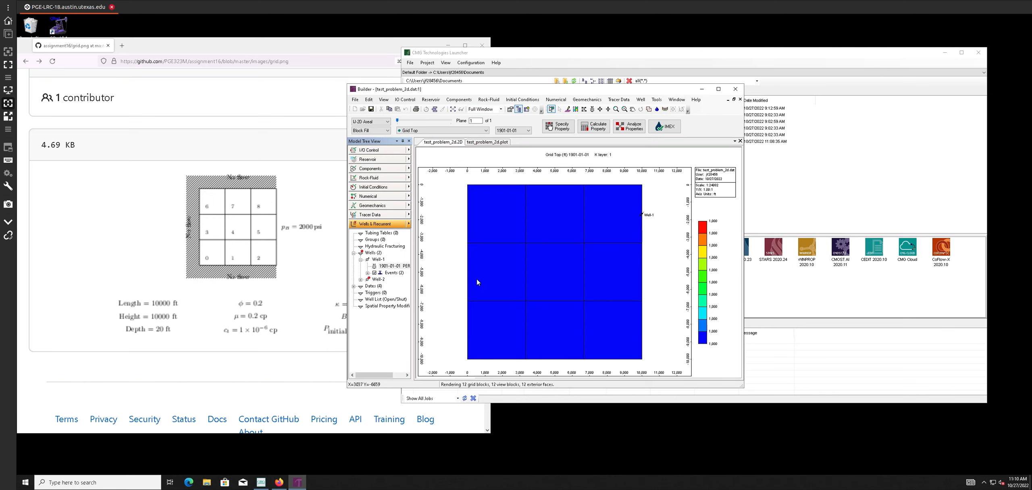
# - Add a perforation at block address 4 2 1 to Well-2's 1901-01-01 completion data
pyautogui.click(360, 280)
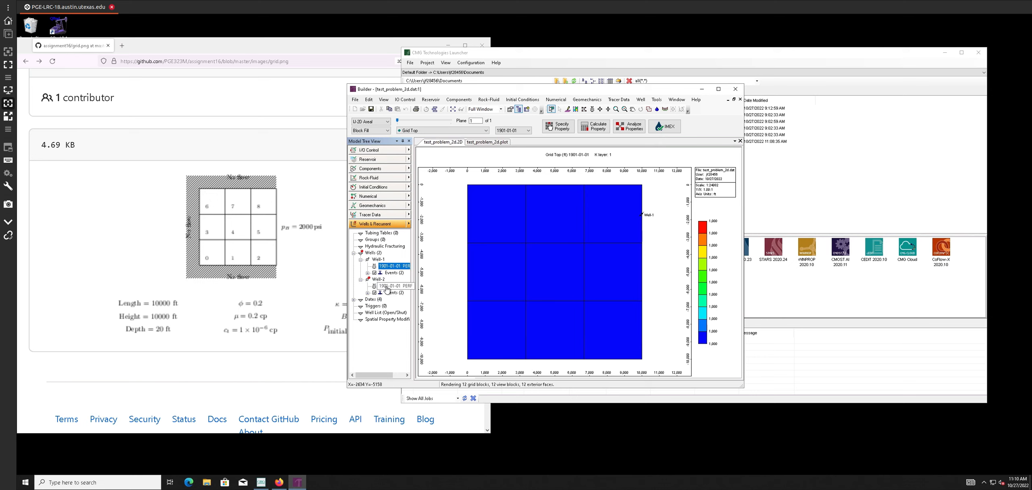
pyautogui.click(388, 287)
pyautogui.doubleClick(388, 287)
pyautogui.click(488, 179)
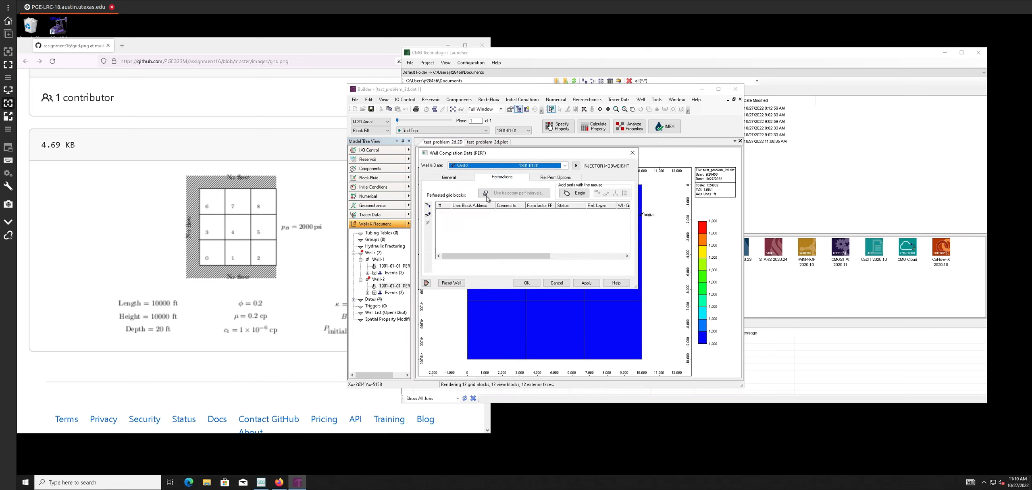
pyautogui.click(428, 205)
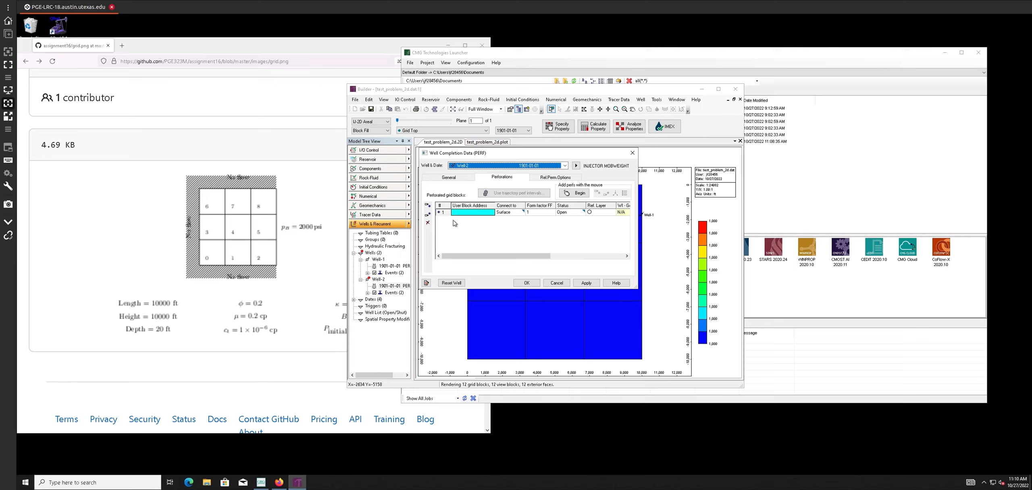
pyautogui.click(462, 214)
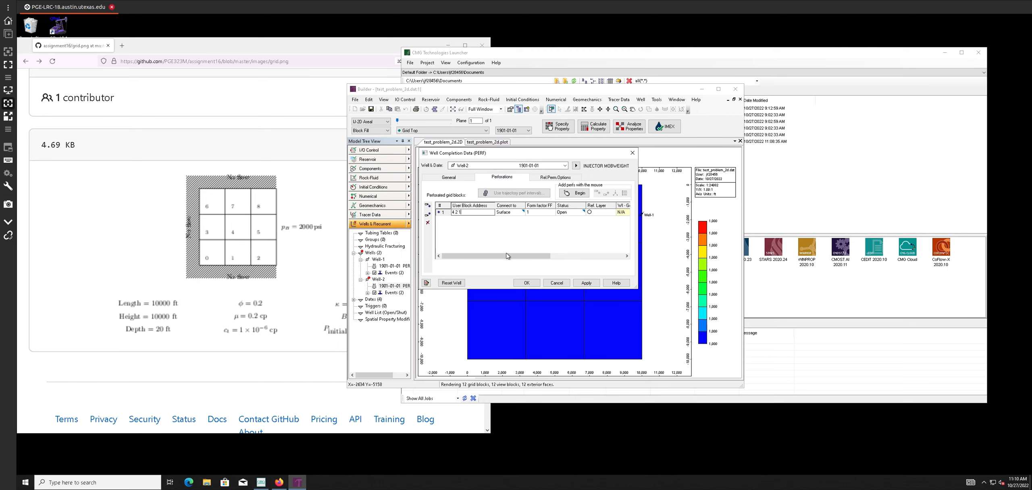
pyautogui.click(586, 283)
pyautogui.click(527, 283)
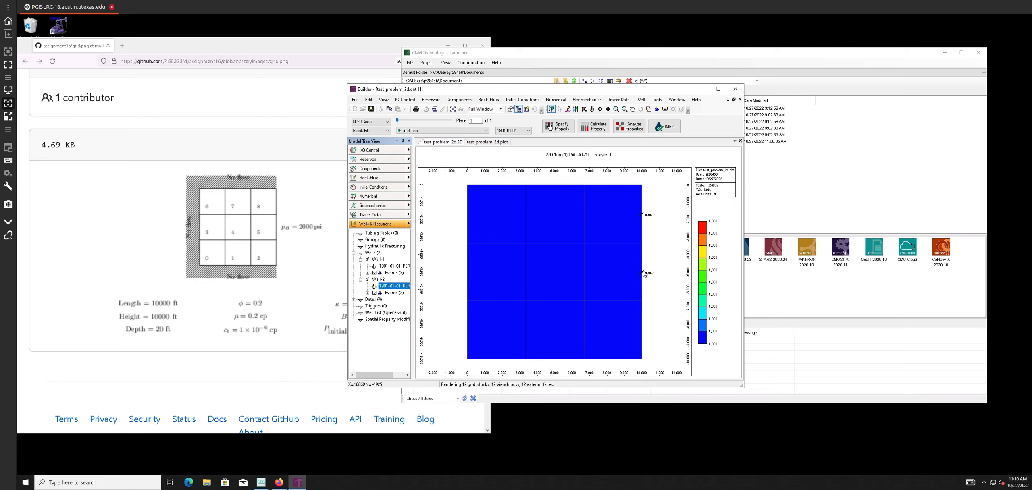
# - Start a new well named Well-3 with the type INJECTOR MOBWEIGHT
pyautogui.click(408, 224)
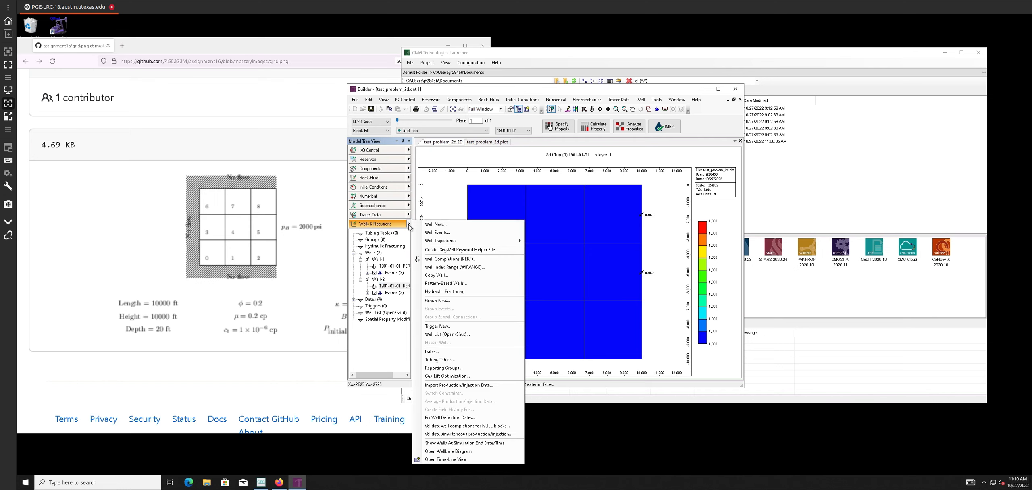
pyautogui.click(435, 227)
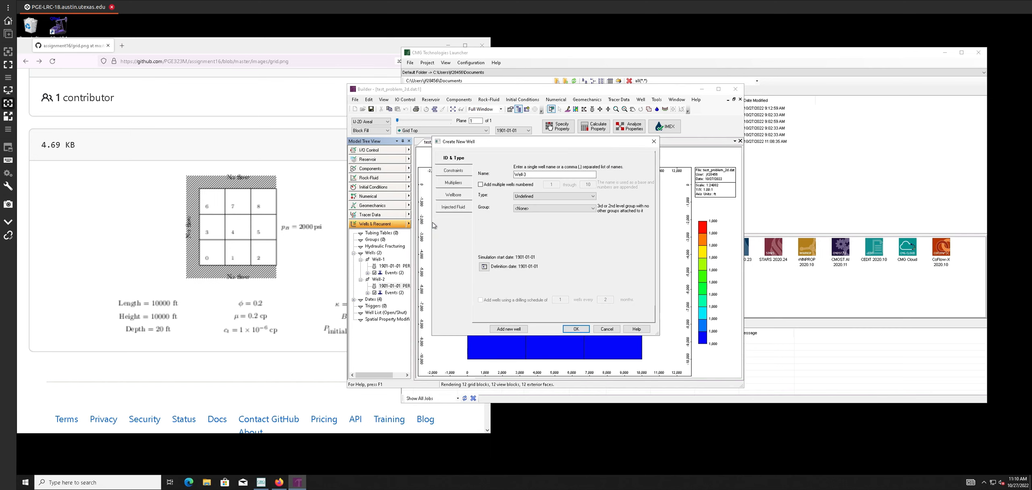
pyautogui.click(520, 197)
pyautogui.click(537, 212)
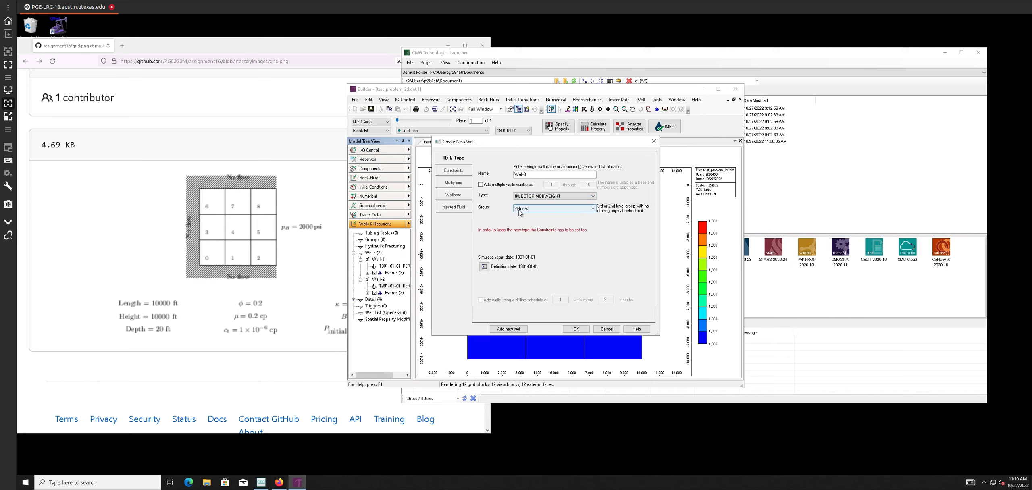
# - Give Well-3 an OPERATE constraint on maximum bottom hole pressure, using the figure's 2000 psi boundary pressure, and create the well
pyautogui.click(454, 173)
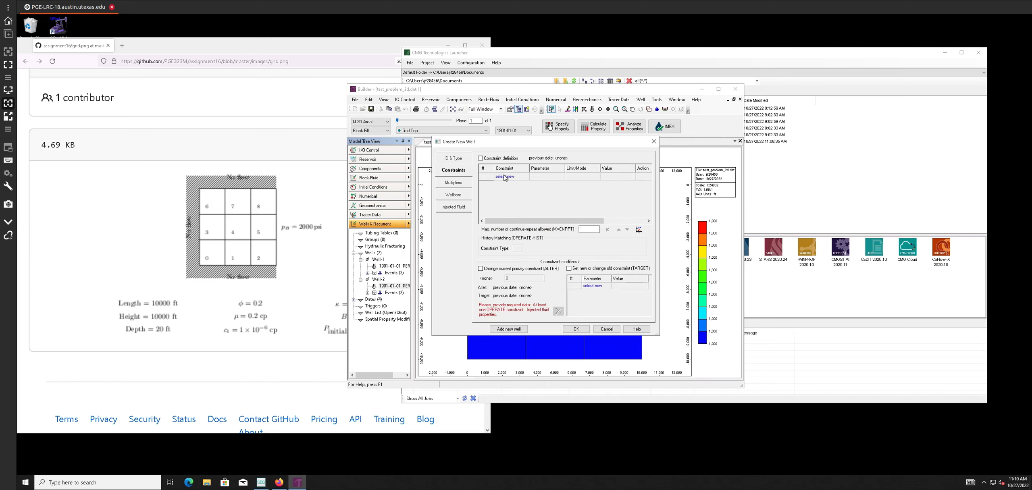
pyautogui.click(481, 158)
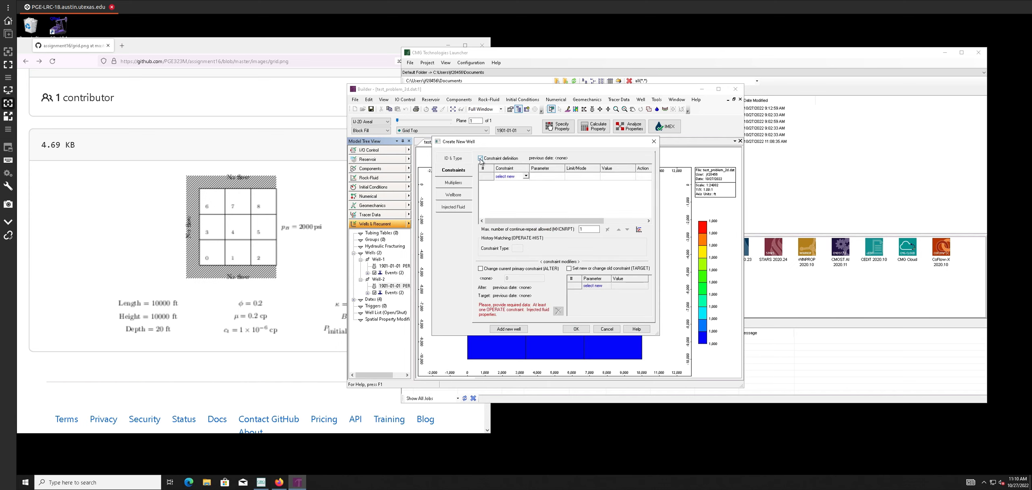
pyautogui.click(525, 177)
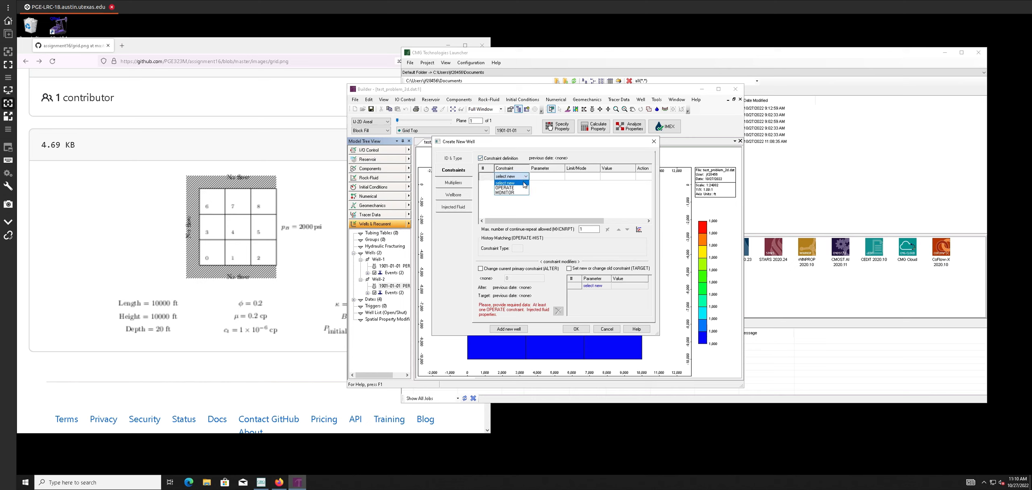
pyautogui.click(524, 188)
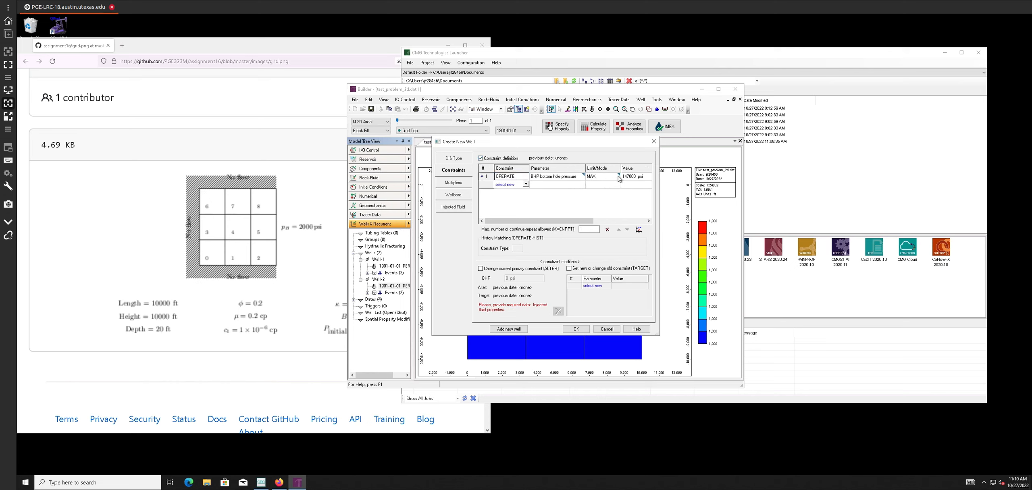
pyautogui.click(590, 180)
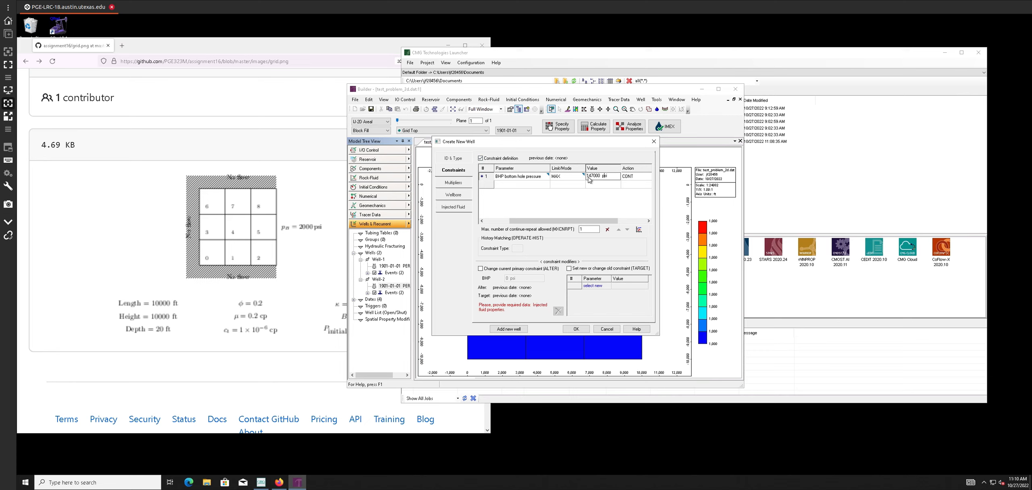
pyautogui.press('BackSpace')
pyautogui.press('BackSpace')
pyautogui.press('BackSpace')
pyautogui.press('BackSpace')
pyautogui.press('BackSpace')
pyautogui.press('BackSpace')
pyautogui.write('200')
pyautogui.click(580, 329)
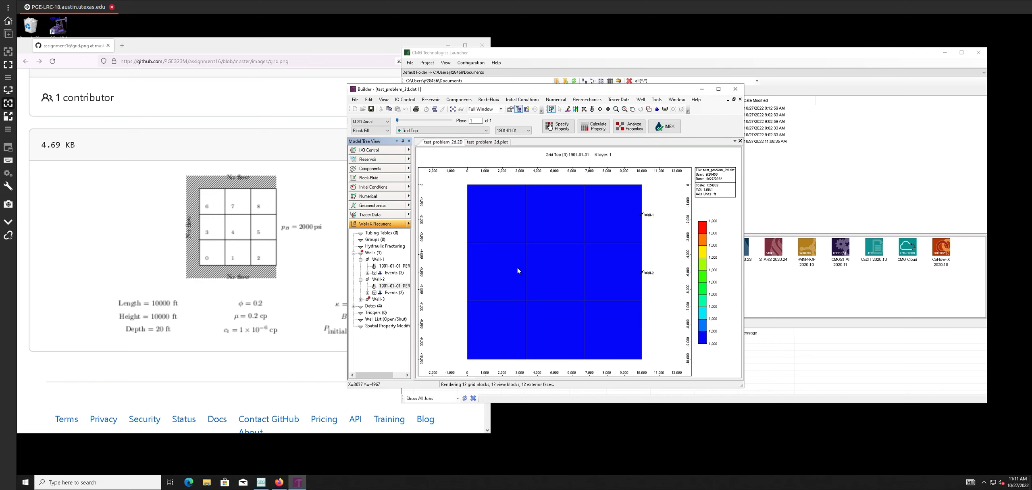
# - Add a perforation at block address 4 3 1 to Well-3's 1901-01-01 completion data
pyautogui.click(361, 299)
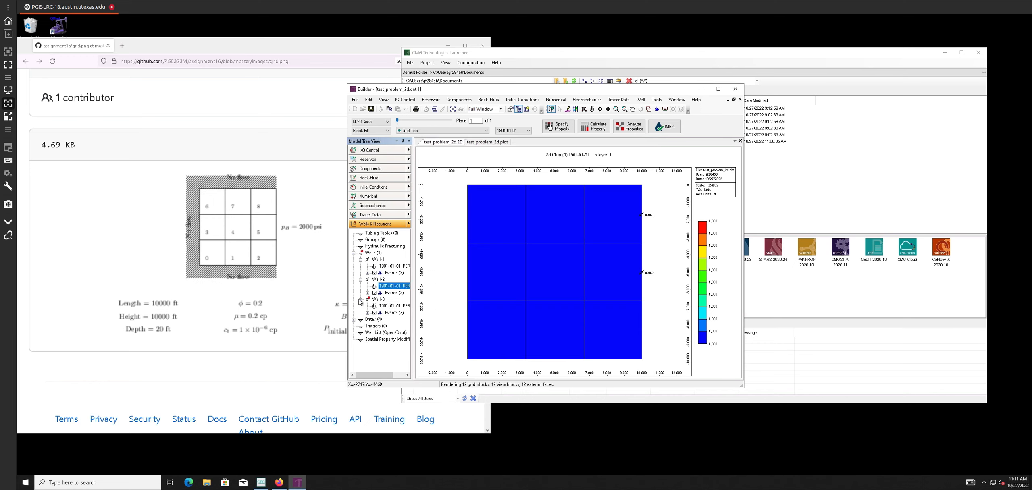
pyautogui.doubleClick(389, 306)
pyautogui.click(502, 178)
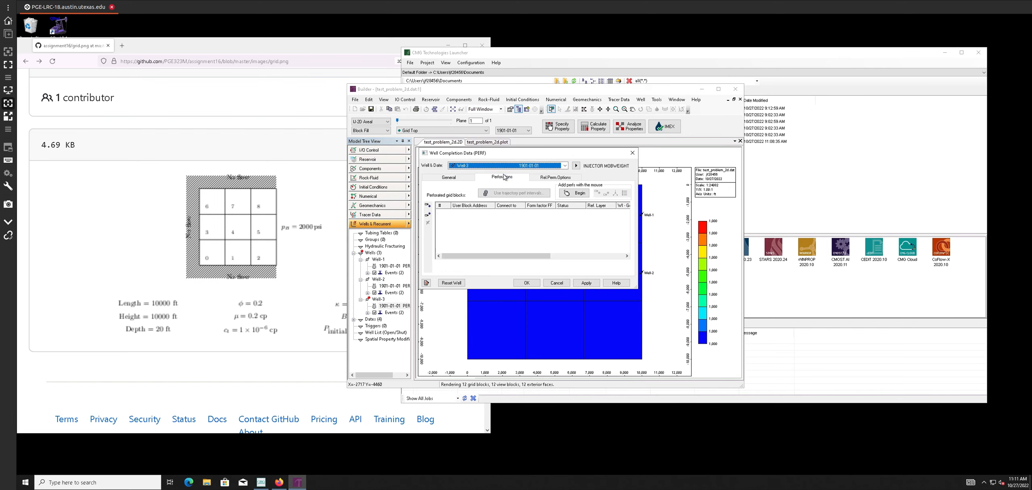
pyautogui.click(428, 206)
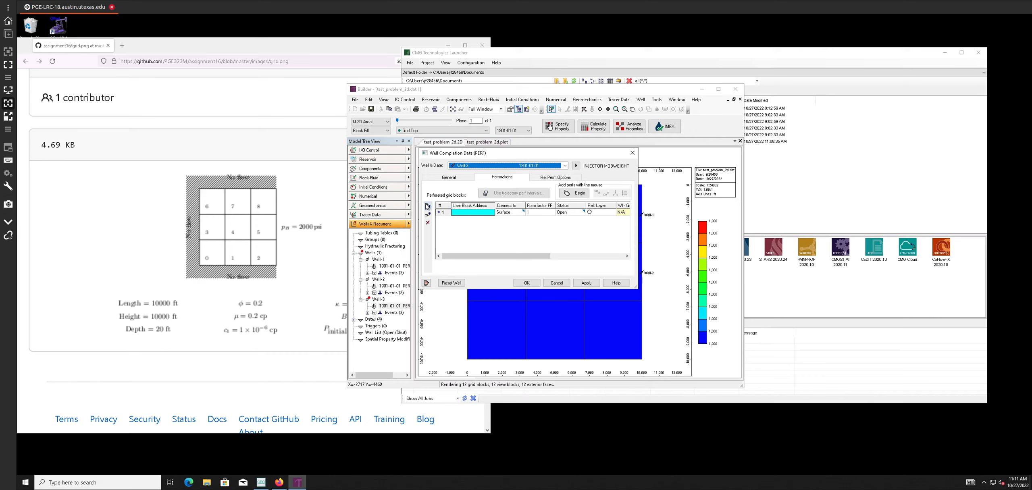
pyautogui.click(464, 213)
pyautogui.write('4 3 1')
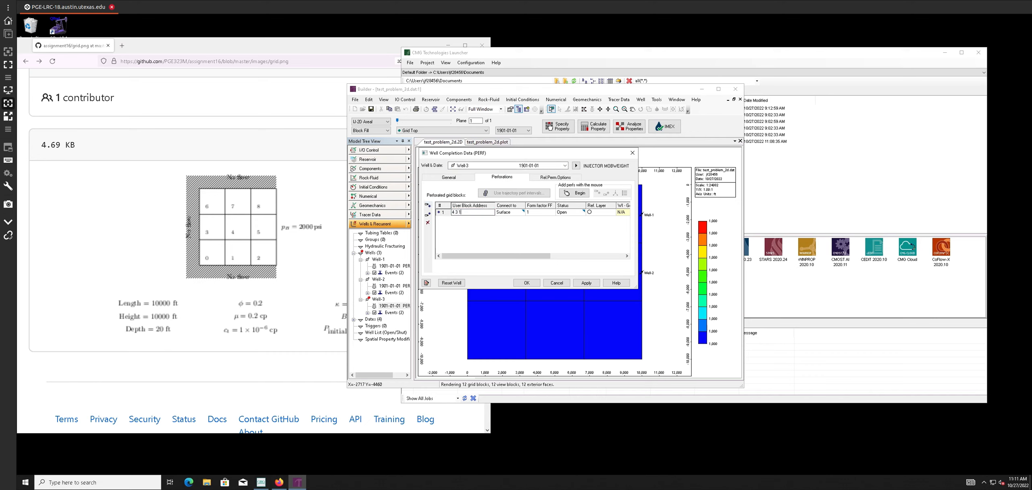
pyautogui.click(528, 284)
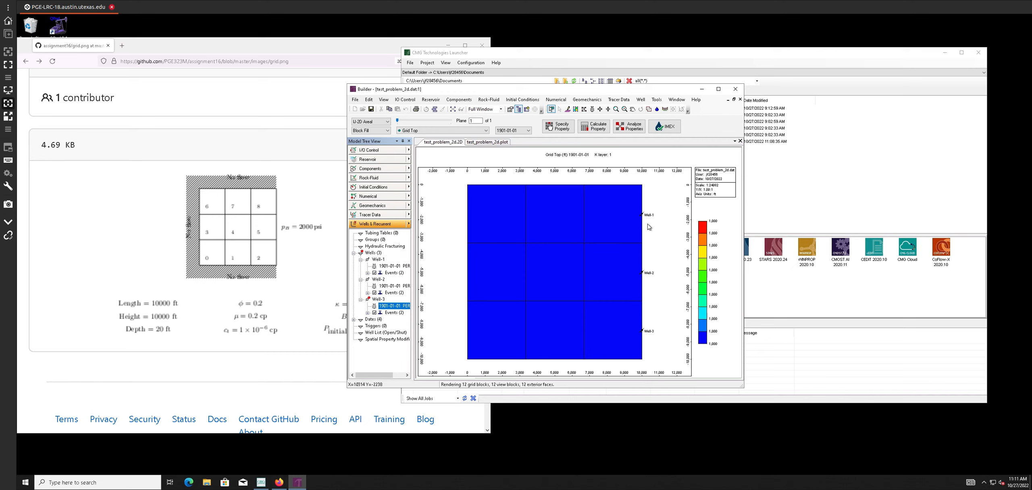
# - Save the dataset and run it immediately as a normal IMEX simulation, closing the run window at the end
pyautogui.click(664, 128)
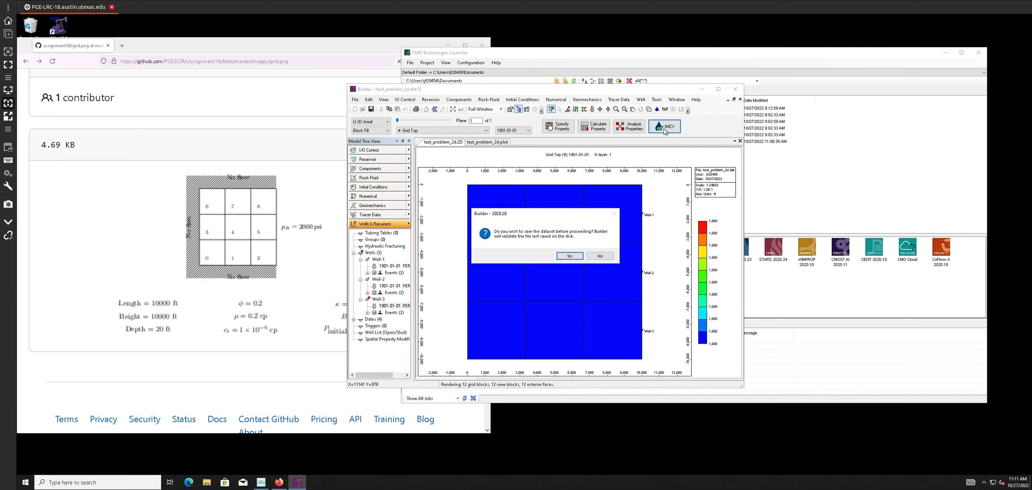
pyautogui.click(570, 254)
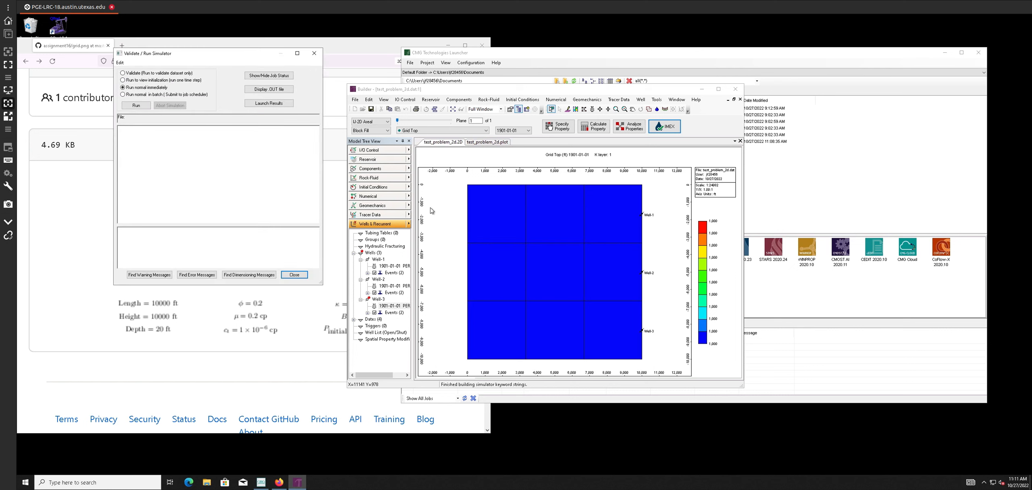
pyautogui.click(133, 106)
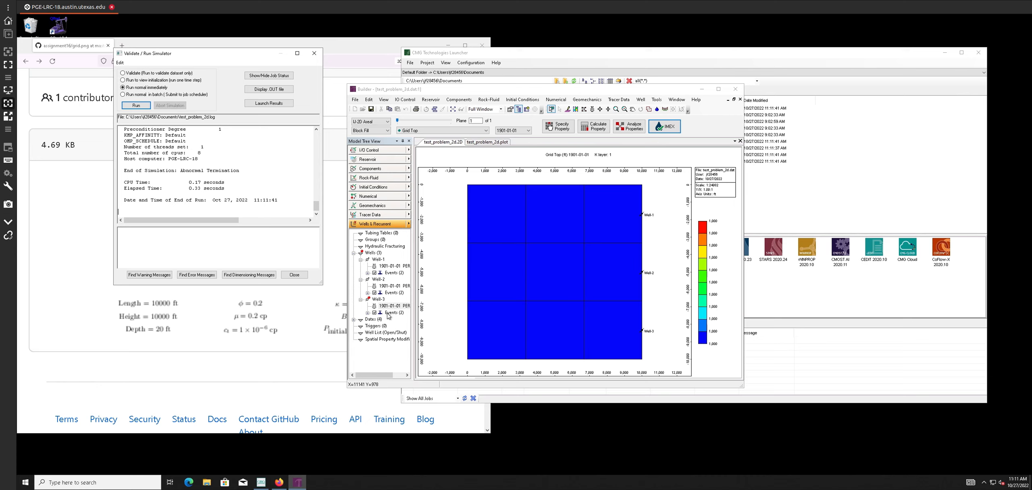
pyautogui.doubleClick(377, 300)
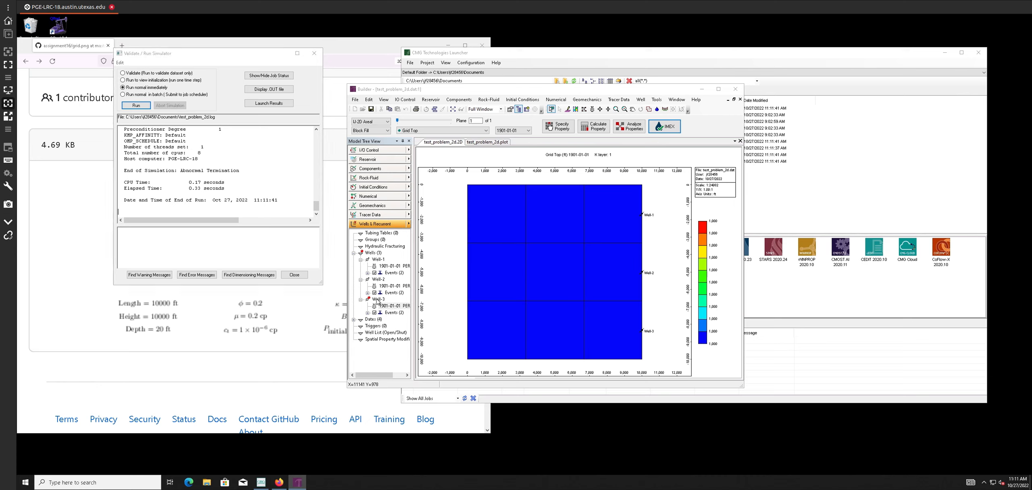
pyautogui.click(289, 276)
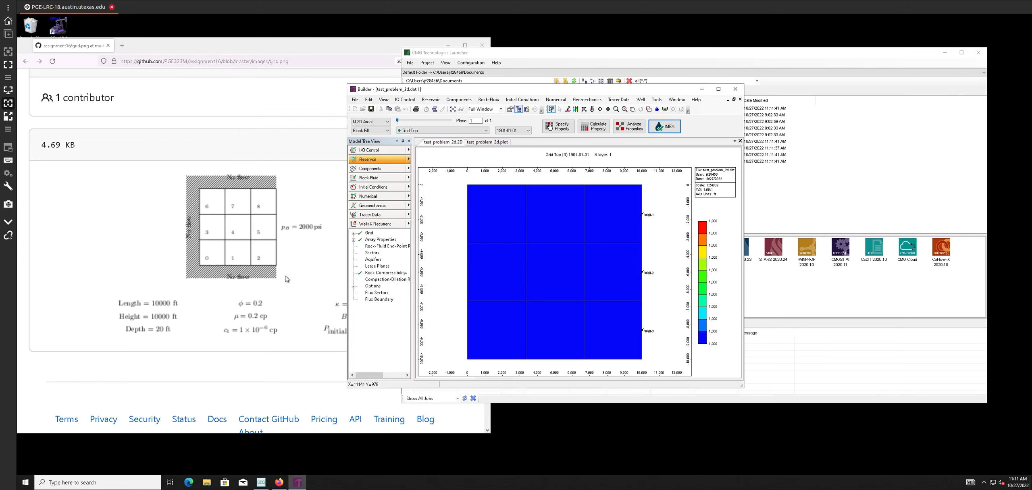
# - Set Well-3's injected fluid to WATER in its well events and apply the change
pyautogui.click(373, 224)
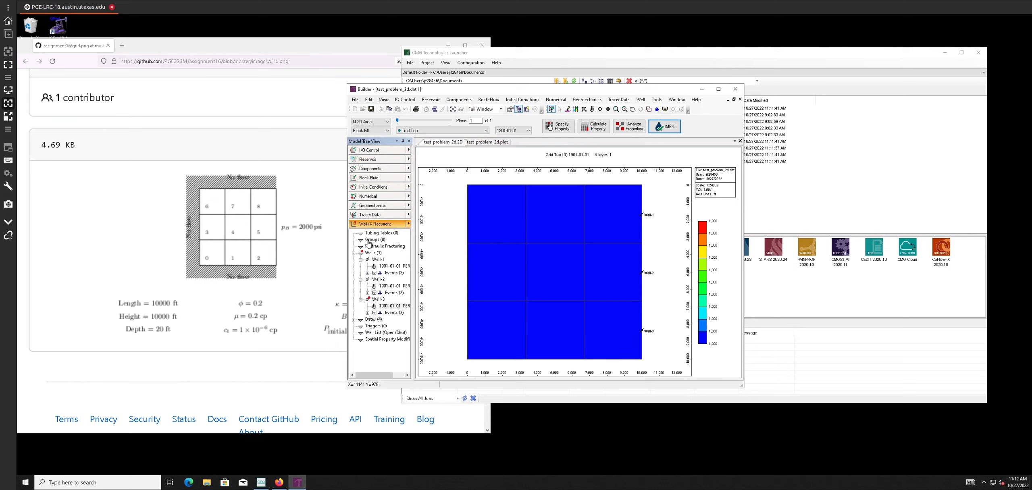
pyautogui.doubleClick(378, 299)
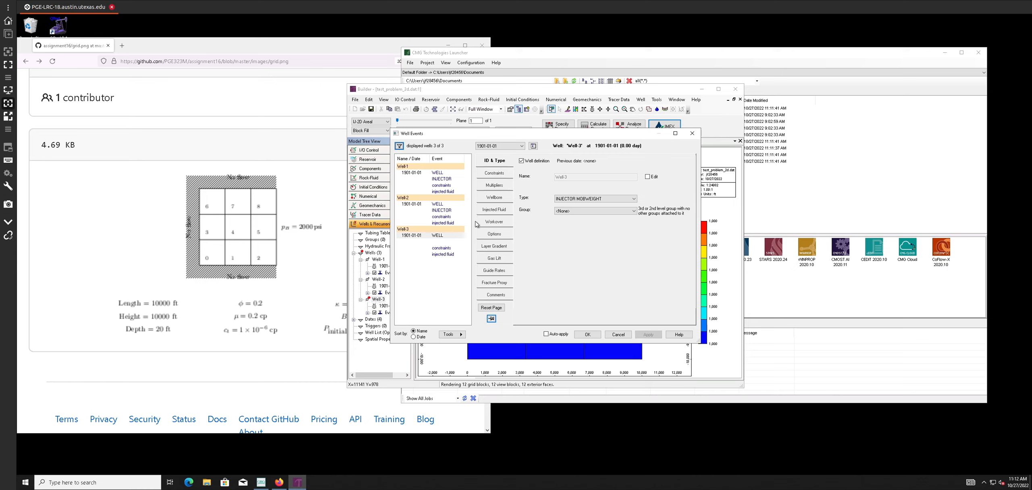
pyautogui.click(494, 209)
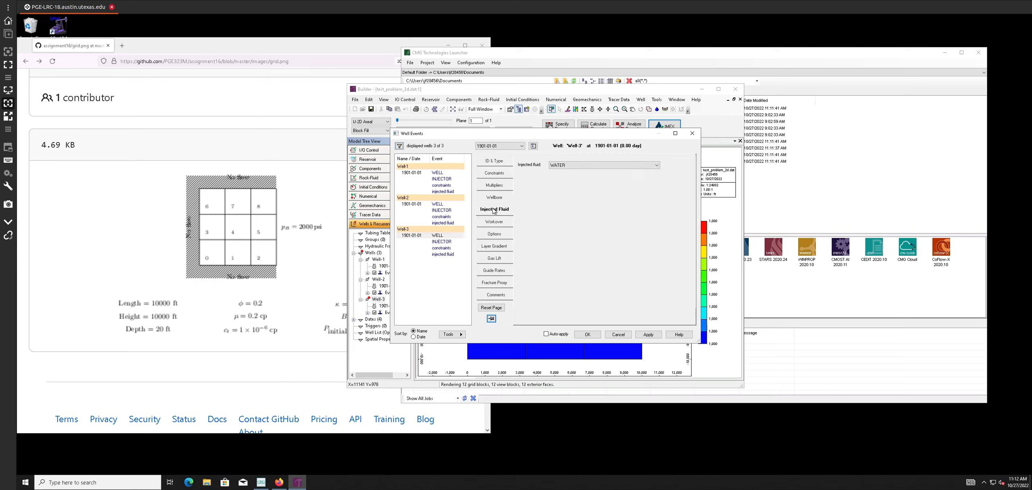
pyautogui.click(563, 166)
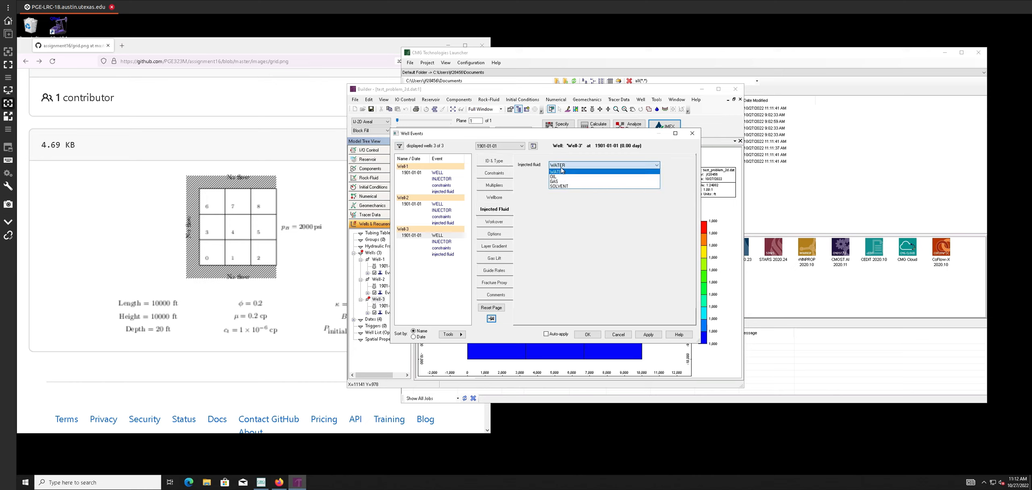
pyautogui.click(562, 168)
pyautogui.click(562, 168)
pyautogui.click(562, 172)
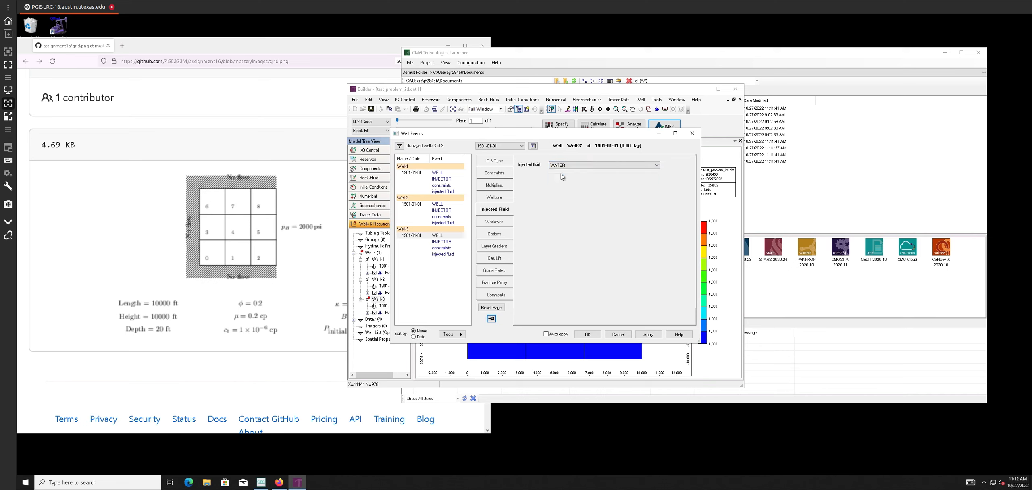
pyautogui.click(648, 334)
pyautogui.click(585, 335)
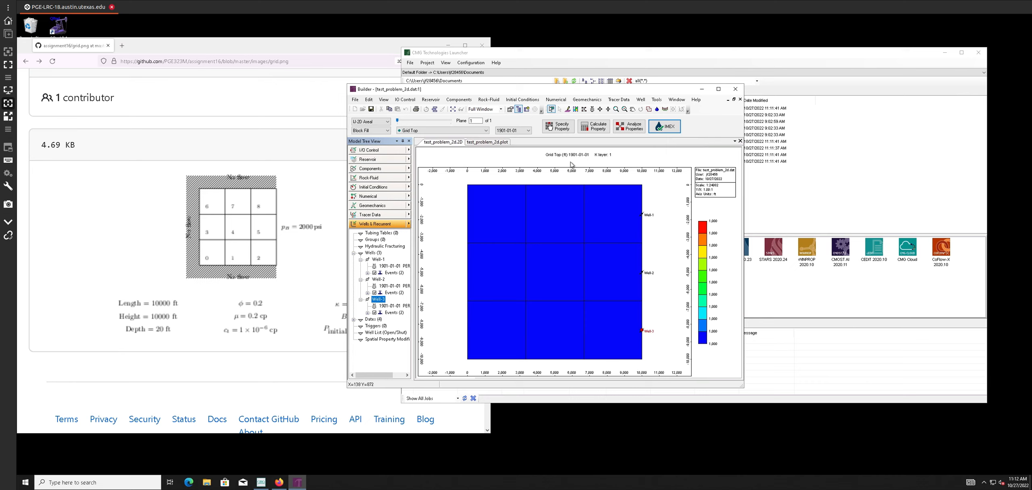
# - Save the corrected dataset, rerun the normal IMEX simulation immediately, and close the run window
pyautogui.click(671, 129)
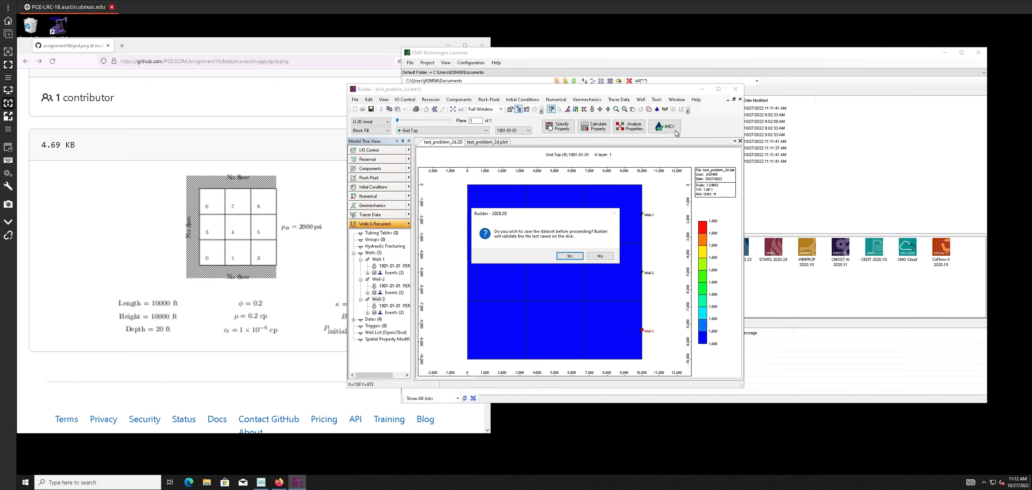
pyautogui.click(599, 254)
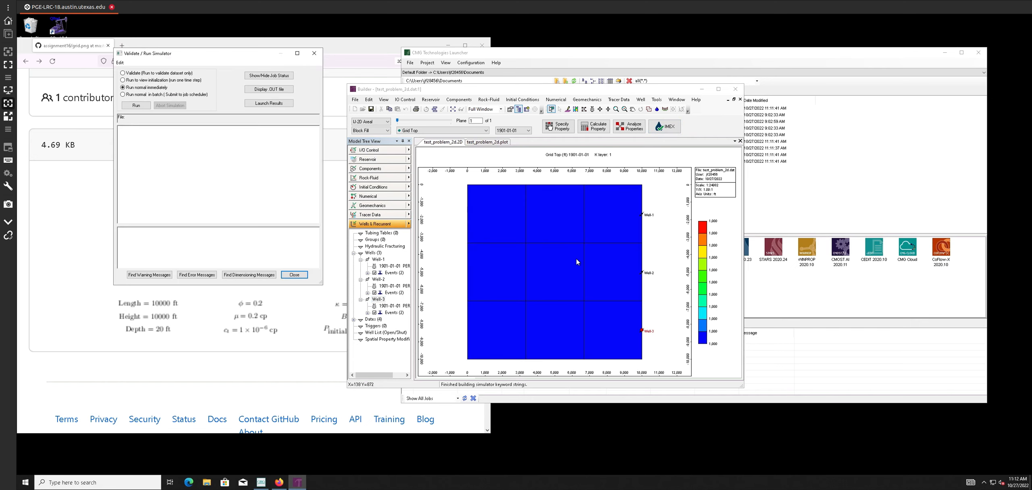
pyautogui.click(146, 106)
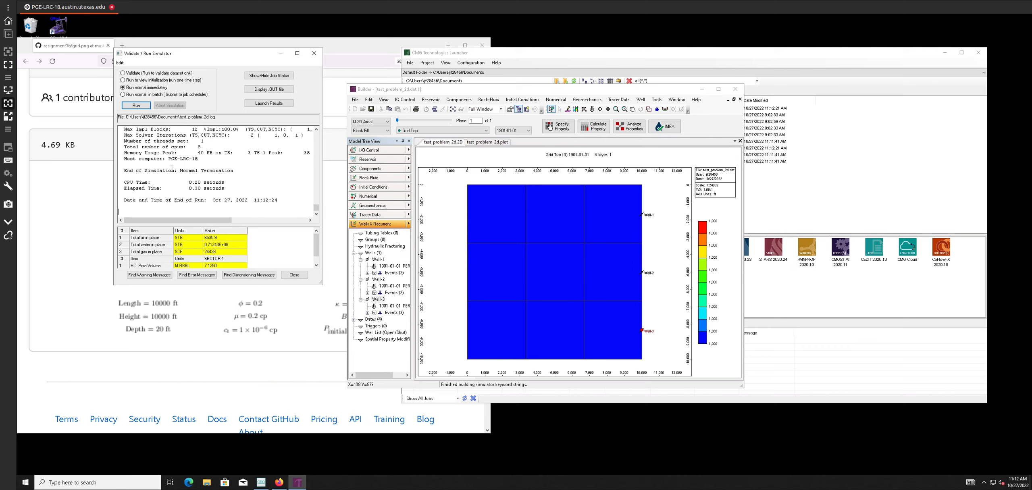
pyautogui.click(294, 275)
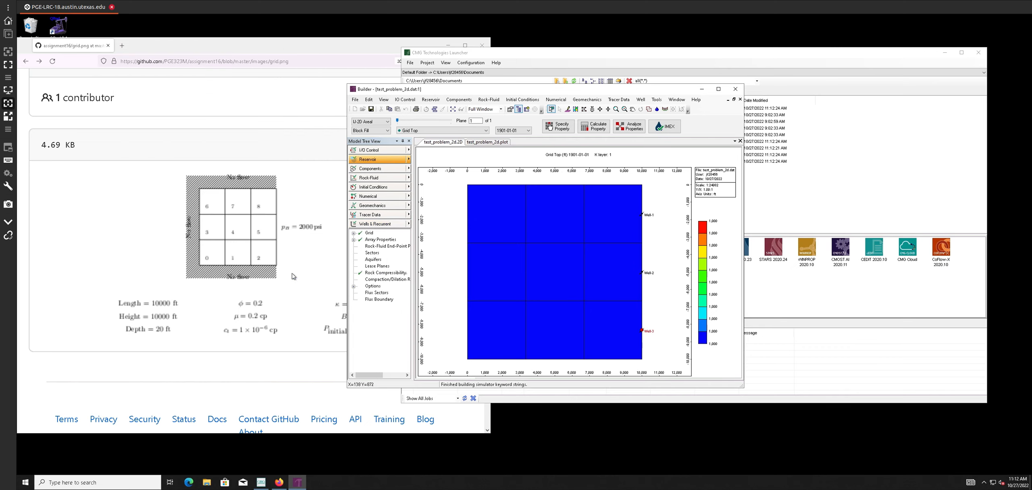
# - Close Builder, saving the dataset over the existing test_problem_2d.dat
pyautogui.click(738, 90)
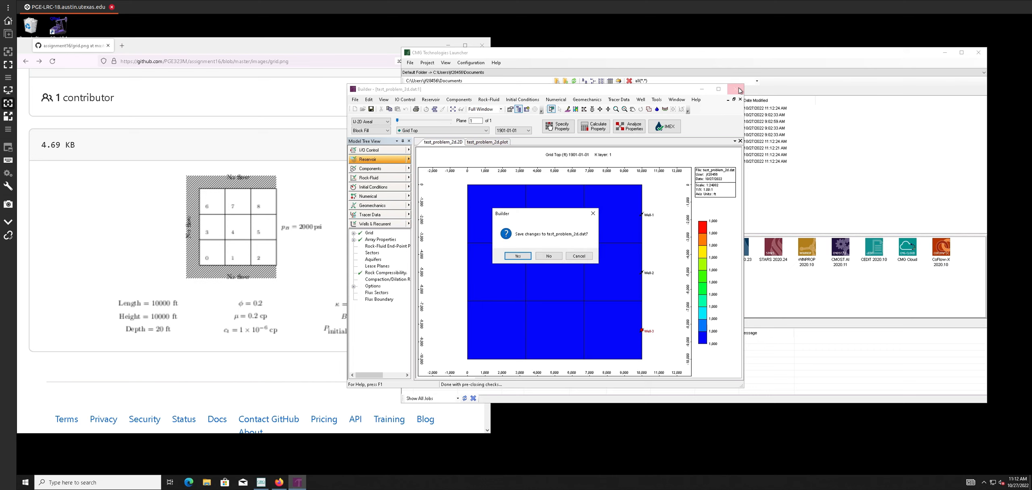
pyautogui.click(519, 258)
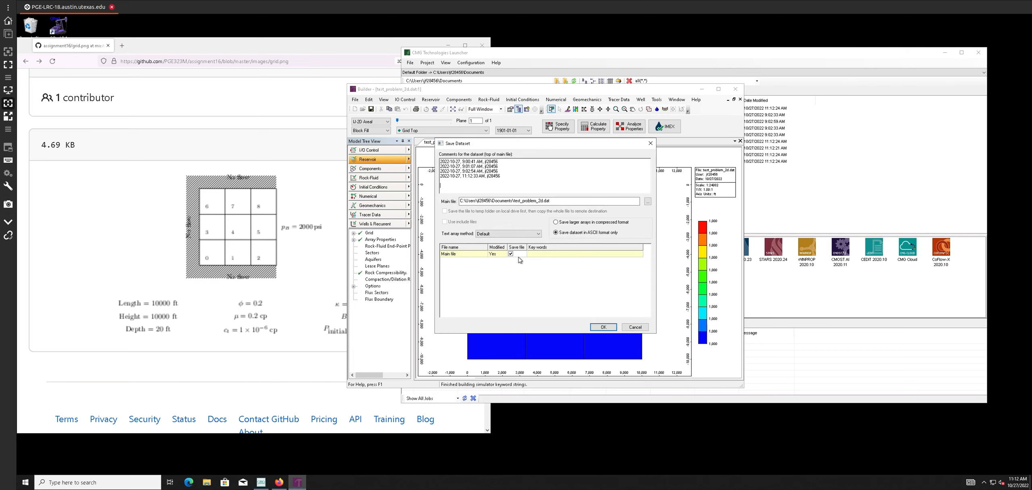
pyautogui.click(602, 329)
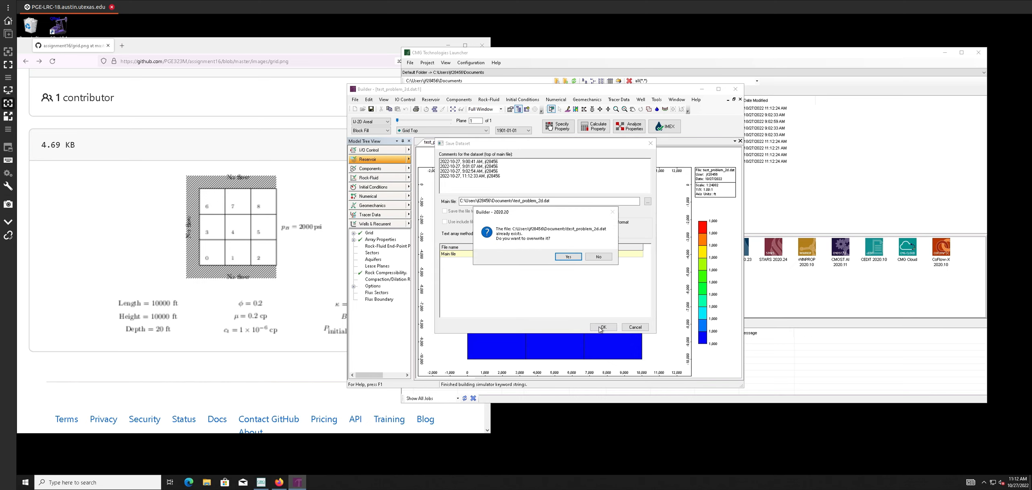
pyautogui.click(565, 256)
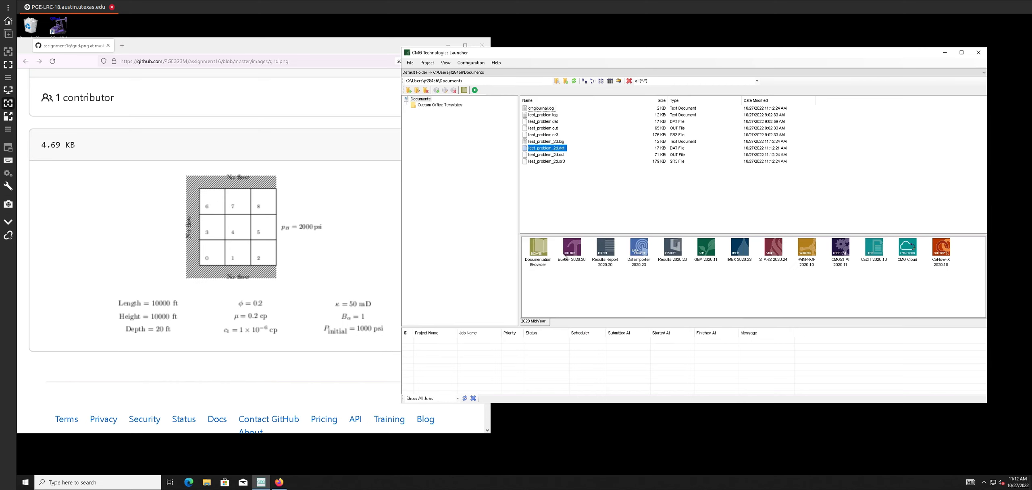
# - Open the simulation output test_problem_2d.sr3 in CMG Results and reposition its window over the browser and launcher
pyautogui.click(554, 163)
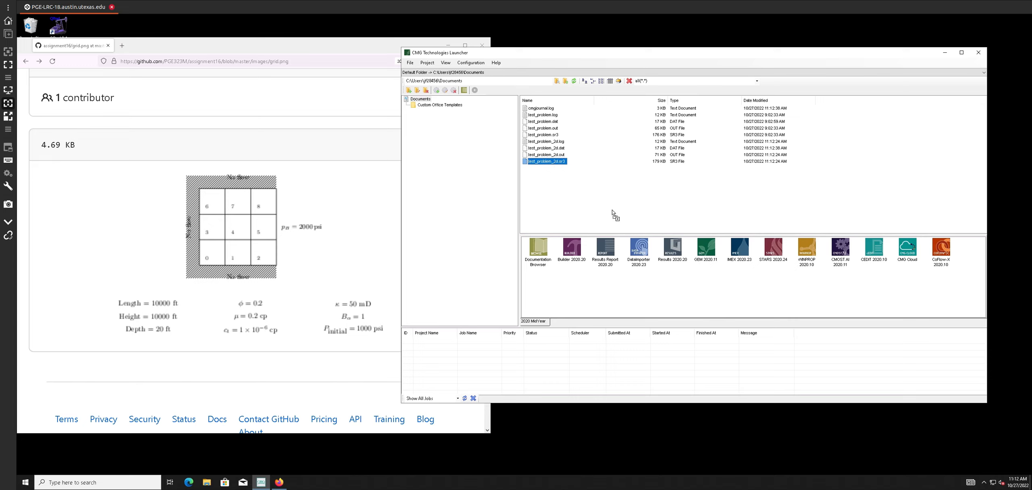
pyautogui.doubleClick(669, 250)
pyautogui.doubleClick(671, 253)
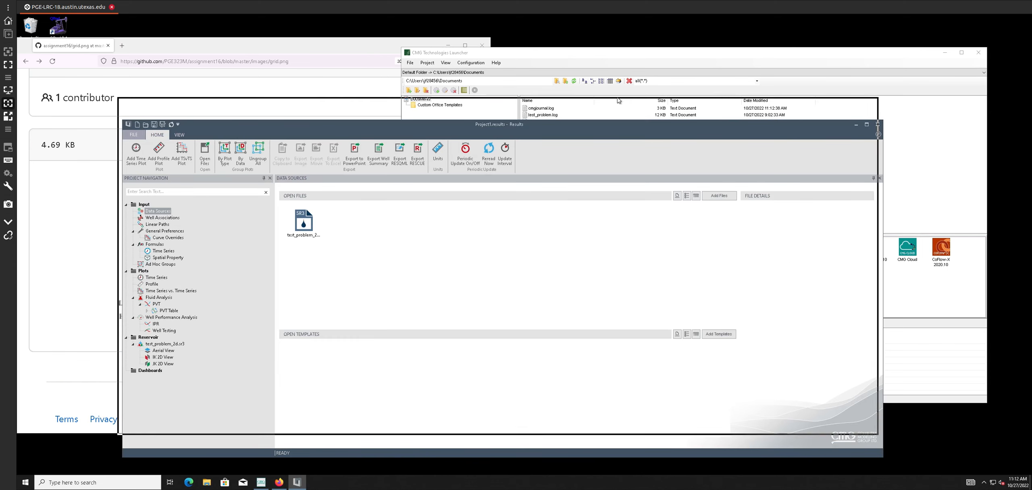
pyautogui.moveTo(624, 128); pyautogui.dragTo(614, 66)
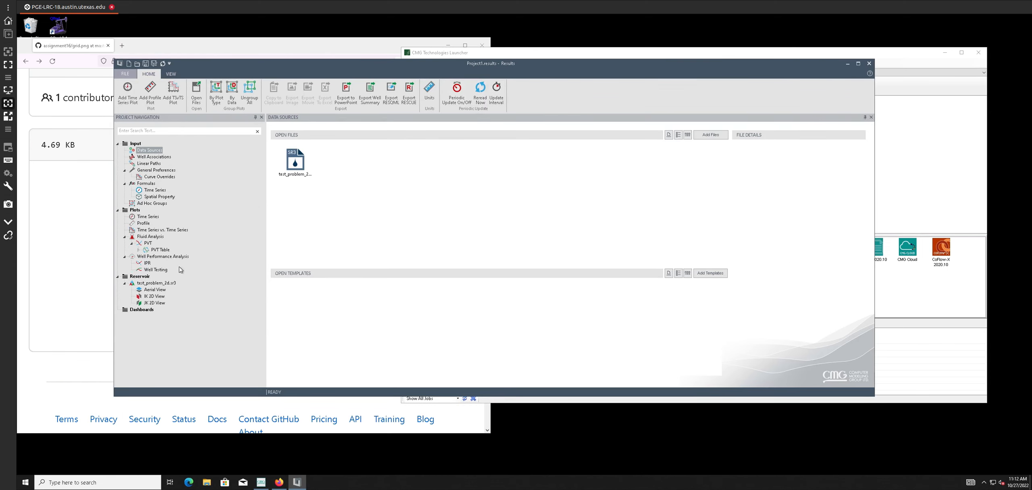
# - Show the aerial pressure view of test_problem_2d.sr3, play the timesteps through 1901-Jan-04, and inspect the pressures of blocks beside the wells
pyautogui.doubleClick(156, 290)
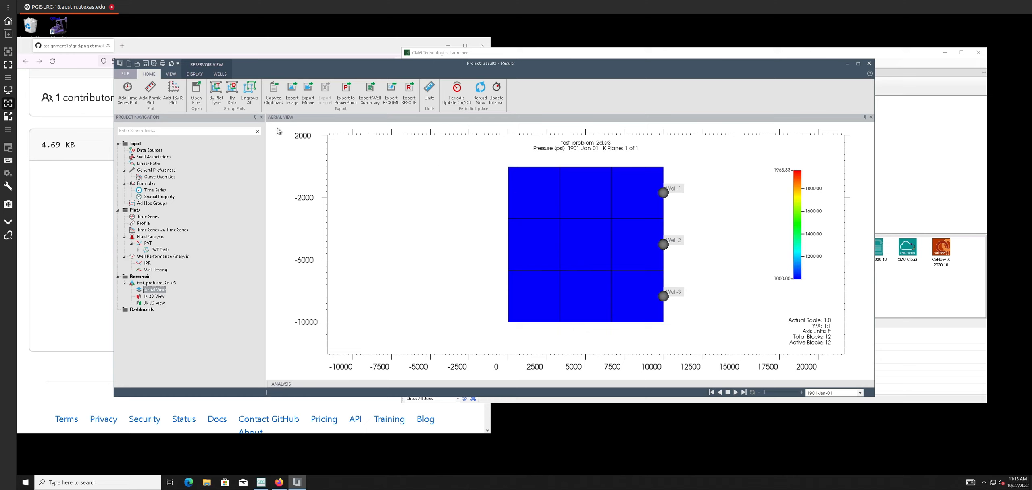
pyautogui.click(201, 75)
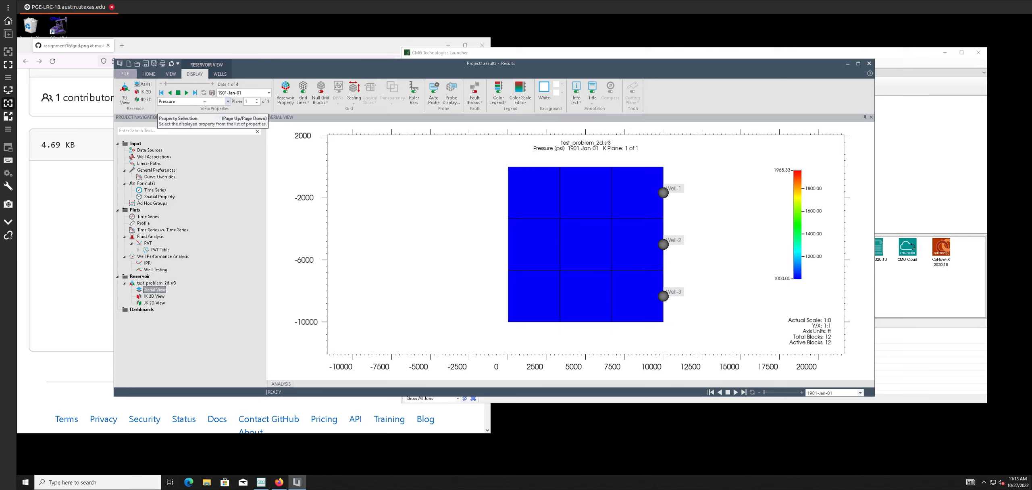
pyautogui.click(186, 94)
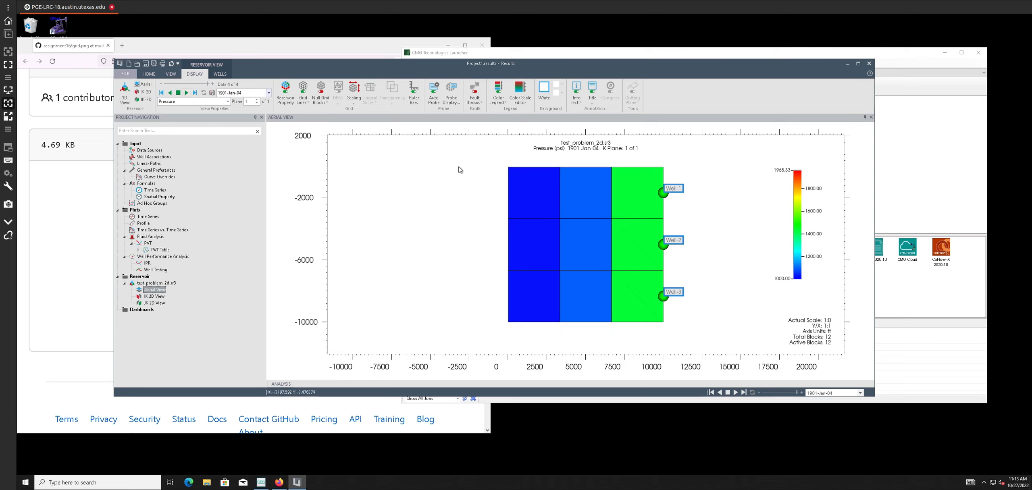
pyautogui.moveTo(636, 236)
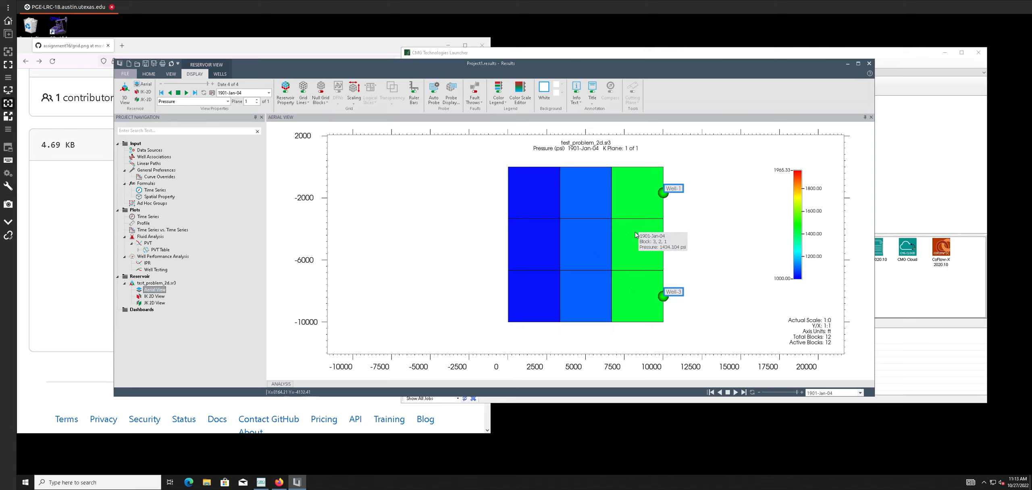
pyautogui.moveTo(634, 295)
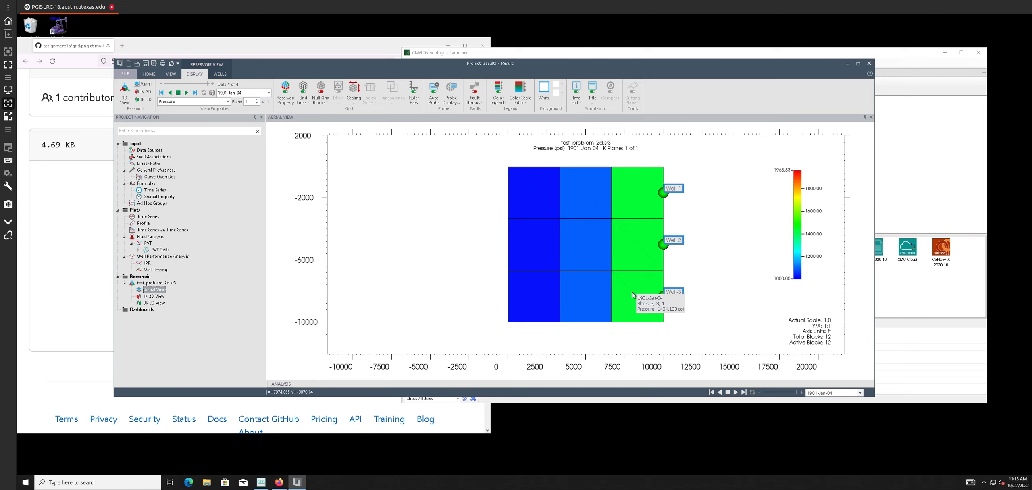
# - Create a quick plot of pressure for block 3,3,1, export the curve to Excel, and bring the exported workbook forward
pyautogui.rightClick(633, 296)
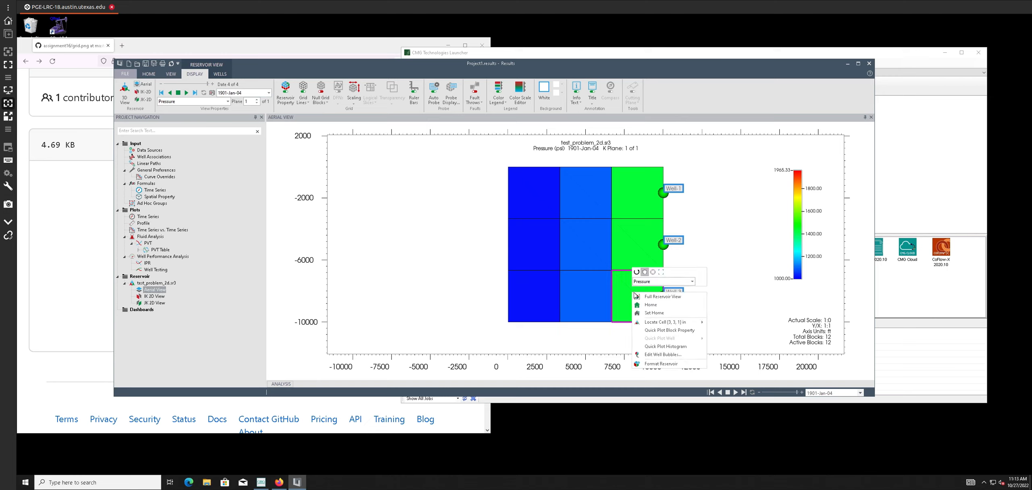
pyautogui.click(665, 331)
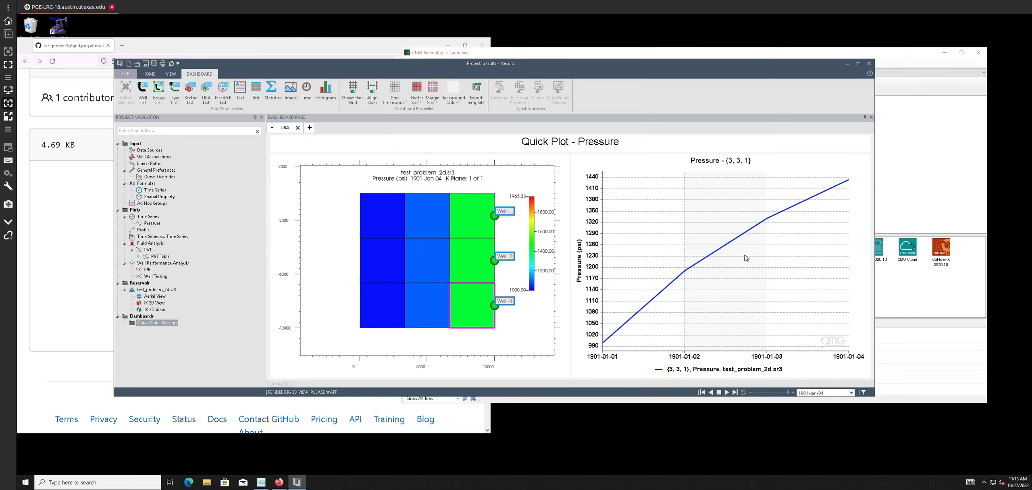
pyautogui.rightClick(733, 265)
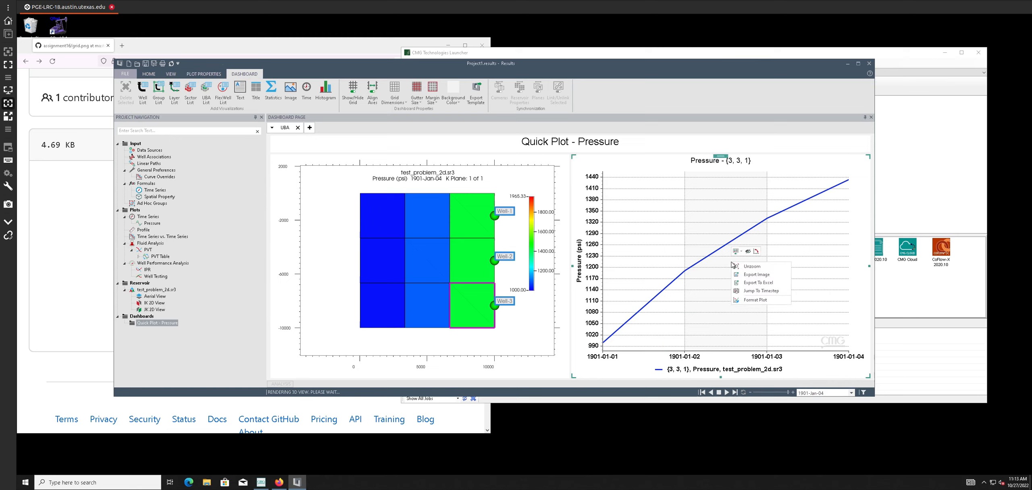
pyautogui.click(749, 283)
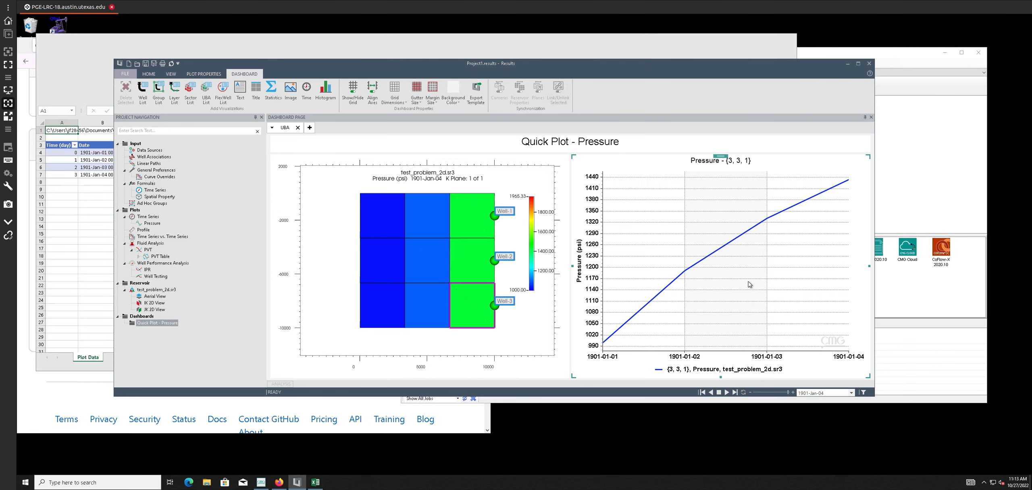
pyautogui.click(582, 43)
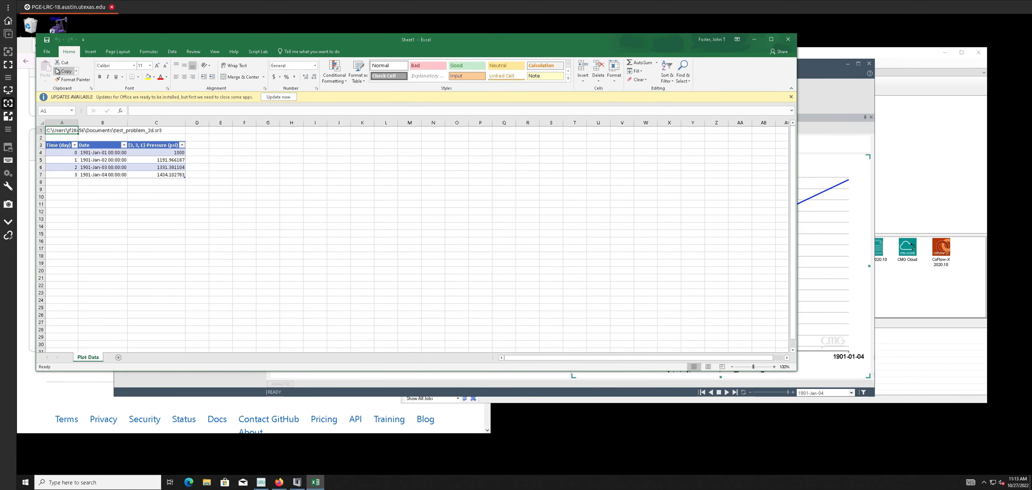
# - Save the exported pressure data in Documents as Sheet1 in CSV (Comma delimited) format, and return to the CMG Technologies Launcher
pyautogui.click(45, 53)
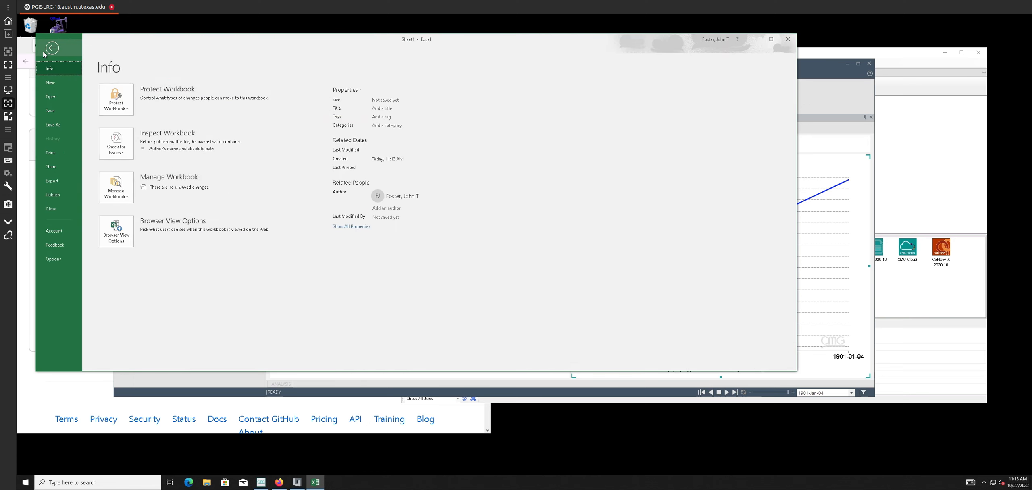
pyautogui.click(53, 126)
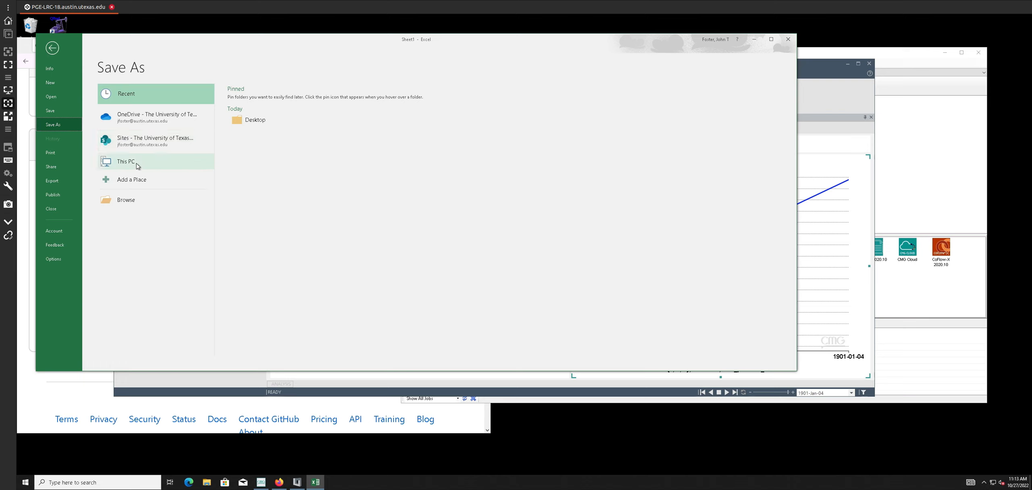
pyautogui.click(128, 162)
pyautogui.click(236, 169)
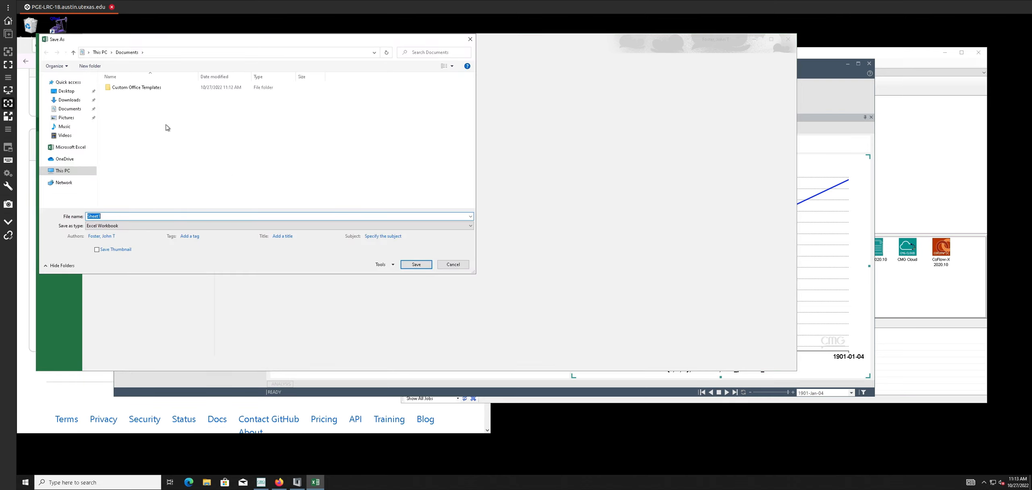
pyautogui.click(124, 226)
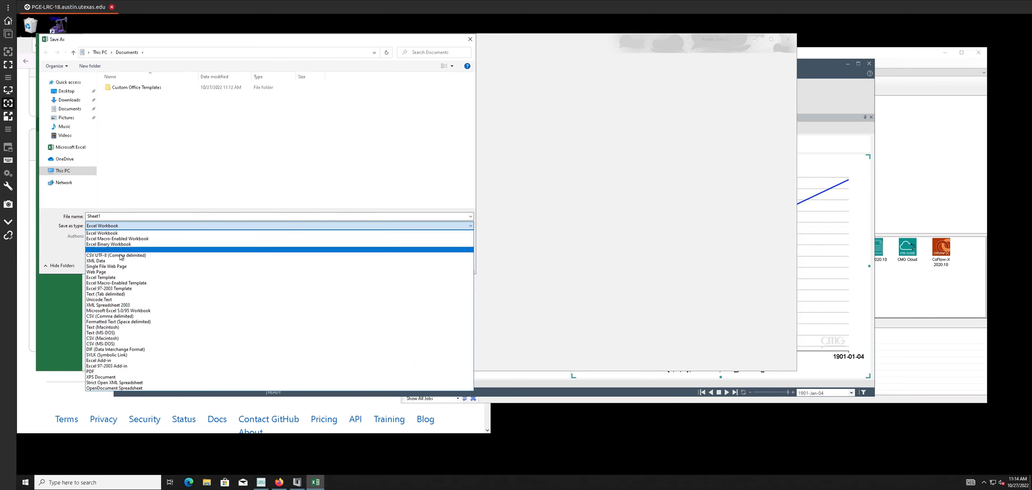
pyautogui.click(109, 316)
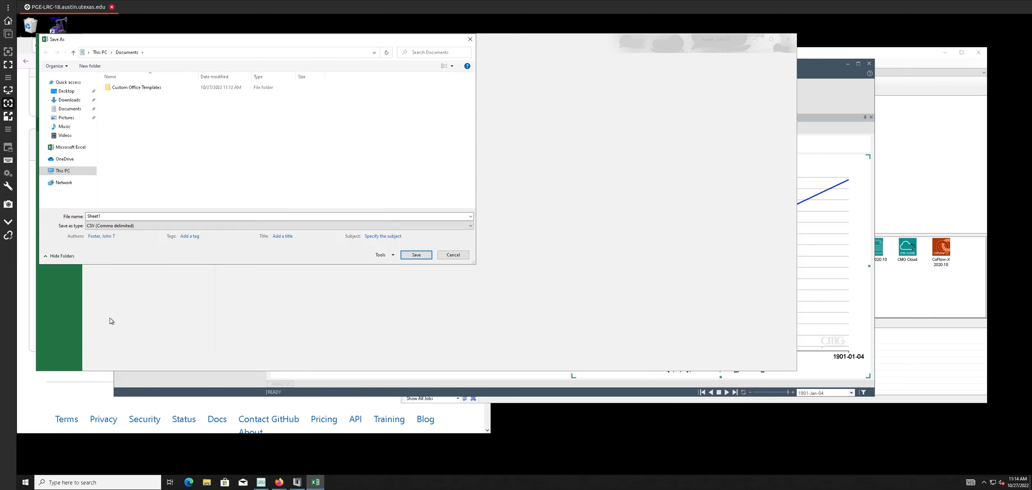
pyautogui.click(414, 253)
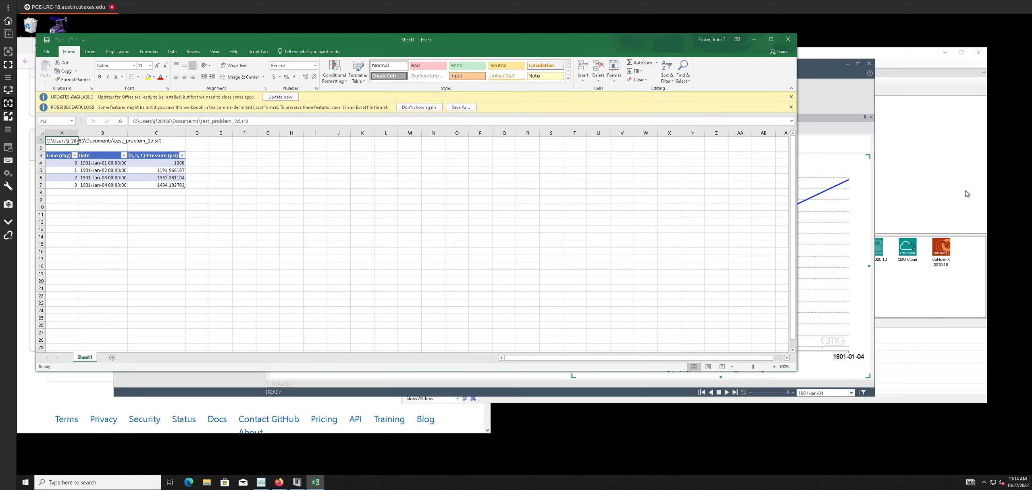
pyautogui.click(1008, 191)
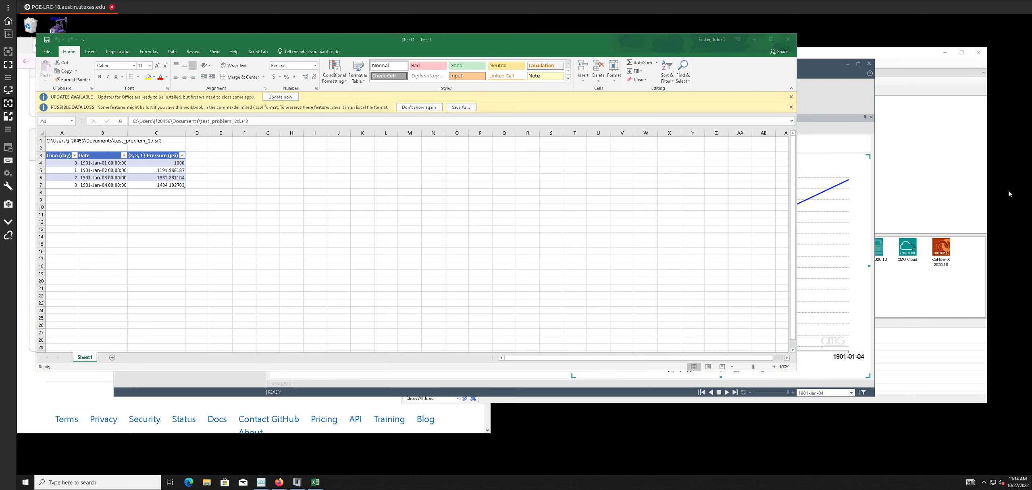
pyautogui.click(929, 66)
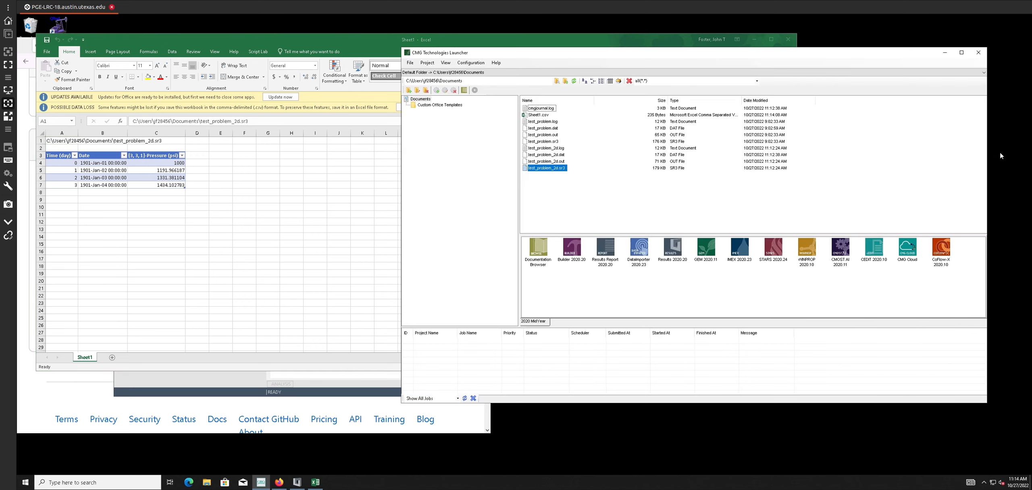